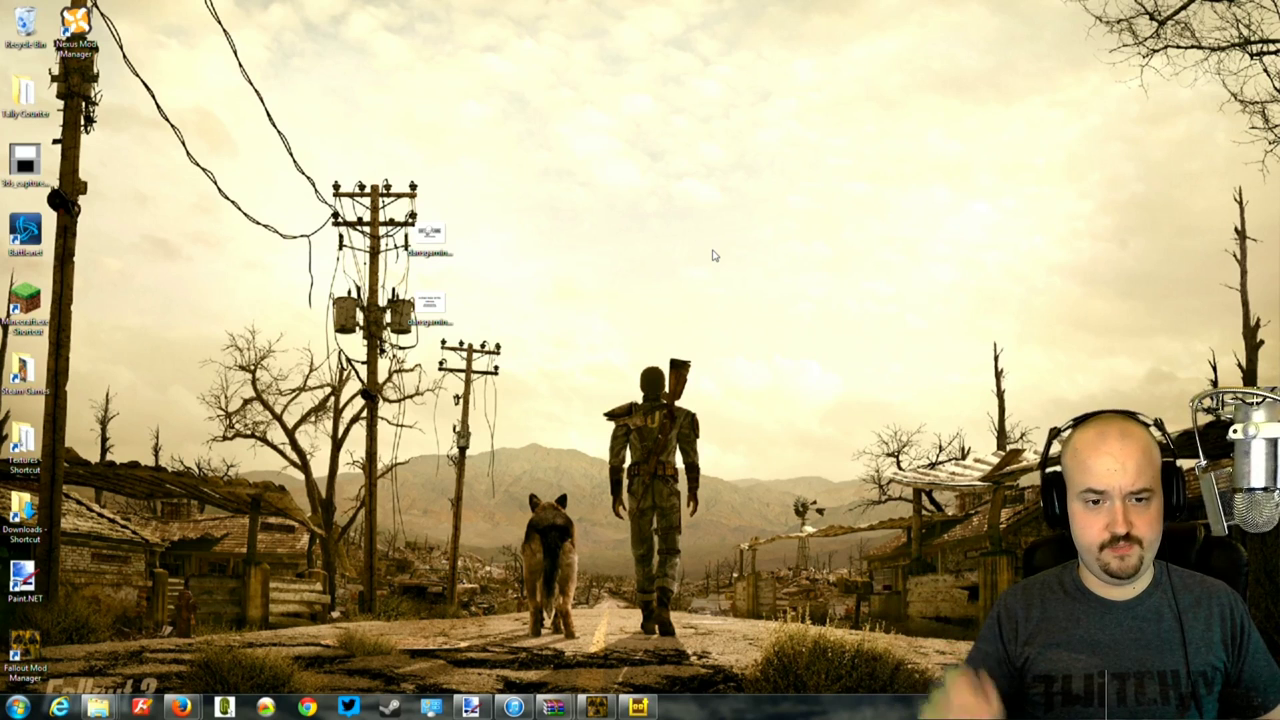
# - In Firefox, show the FO3Edit Nexus page's Files list, with FO3Edit_3_0_32_EXPERIMENTAL as the main file
pyautogui.moveTo(181, 707)
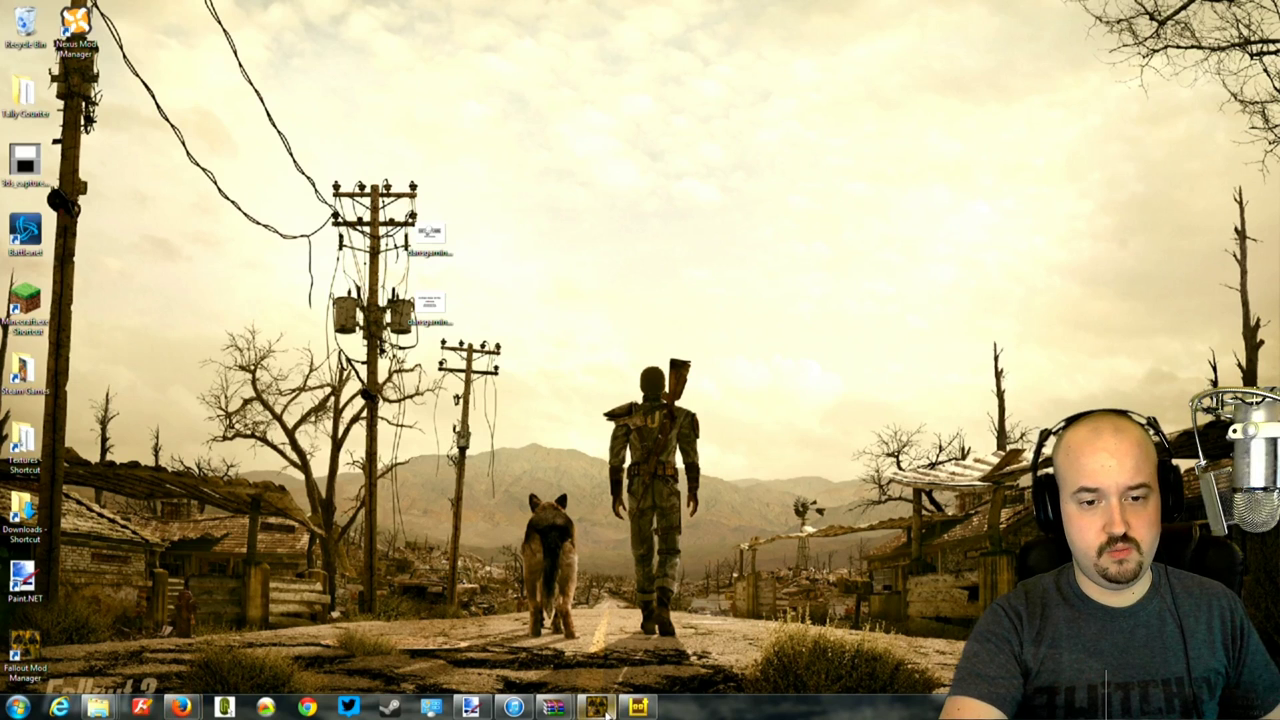
pyautogui.click(114, 634)
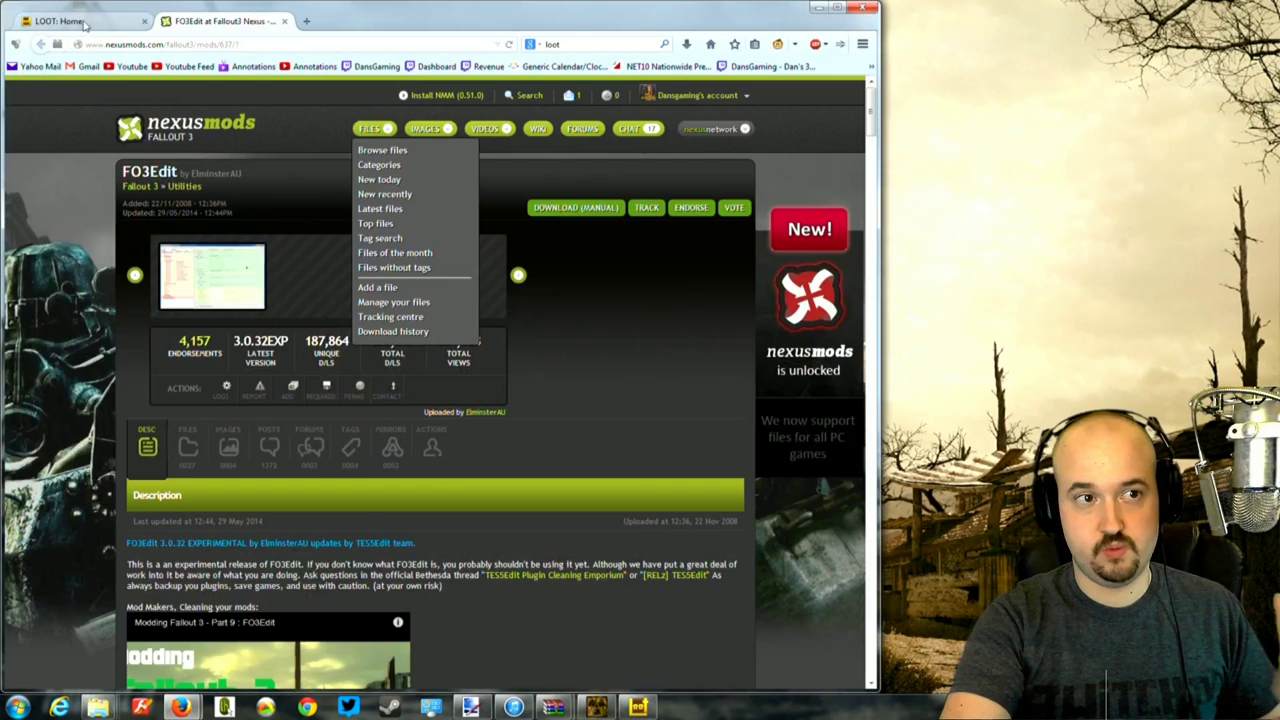
pyautogui.click(84, 22)
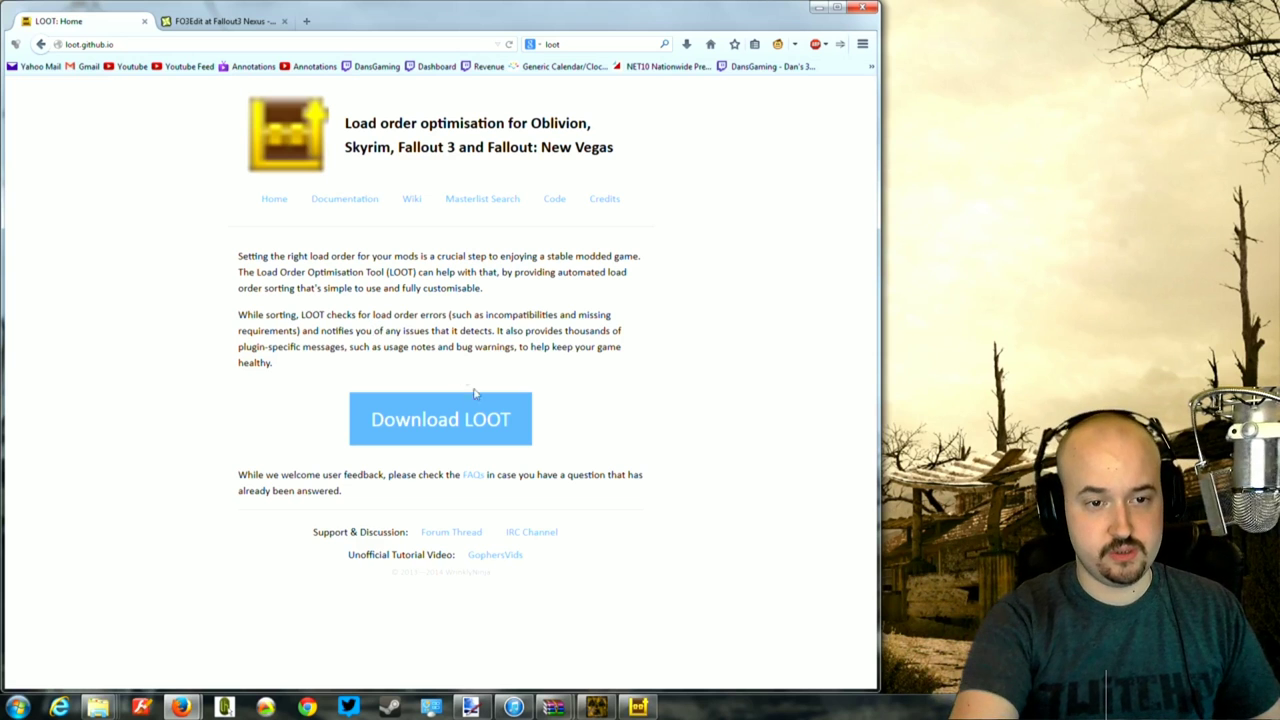
pyautogui.click(215, 22)
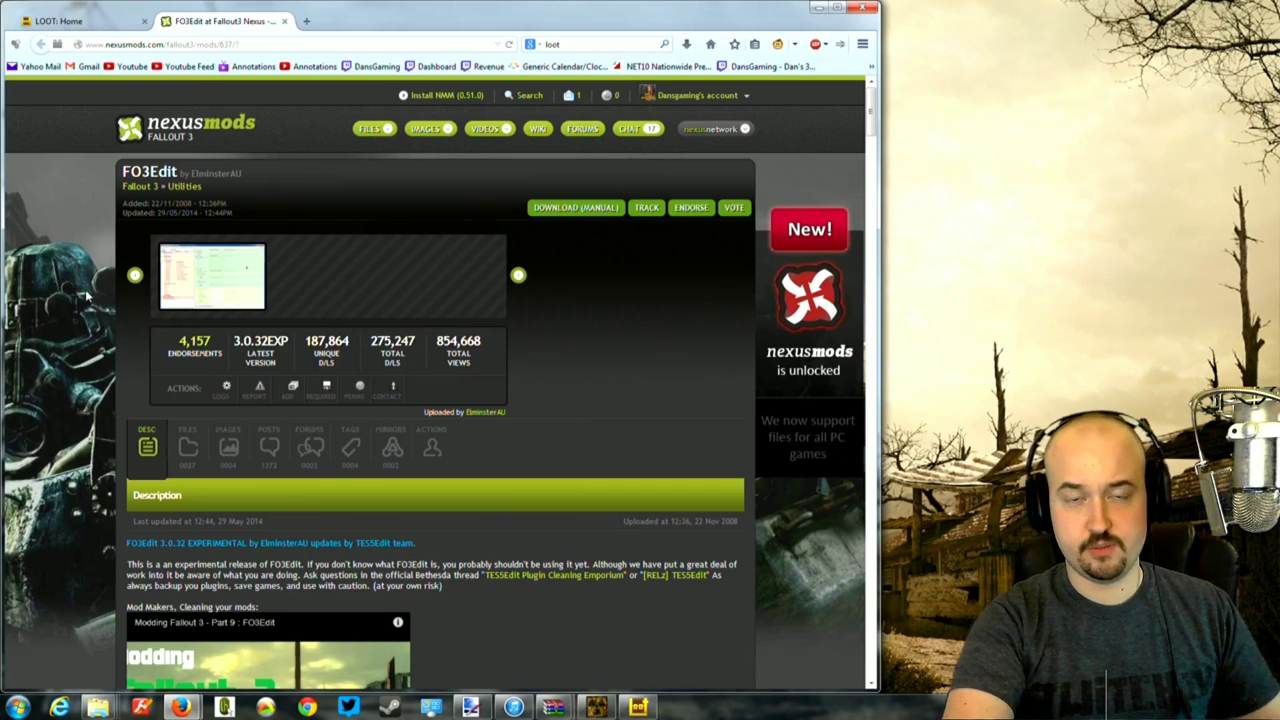
pyautogui.scroll(-1, 177, 369)
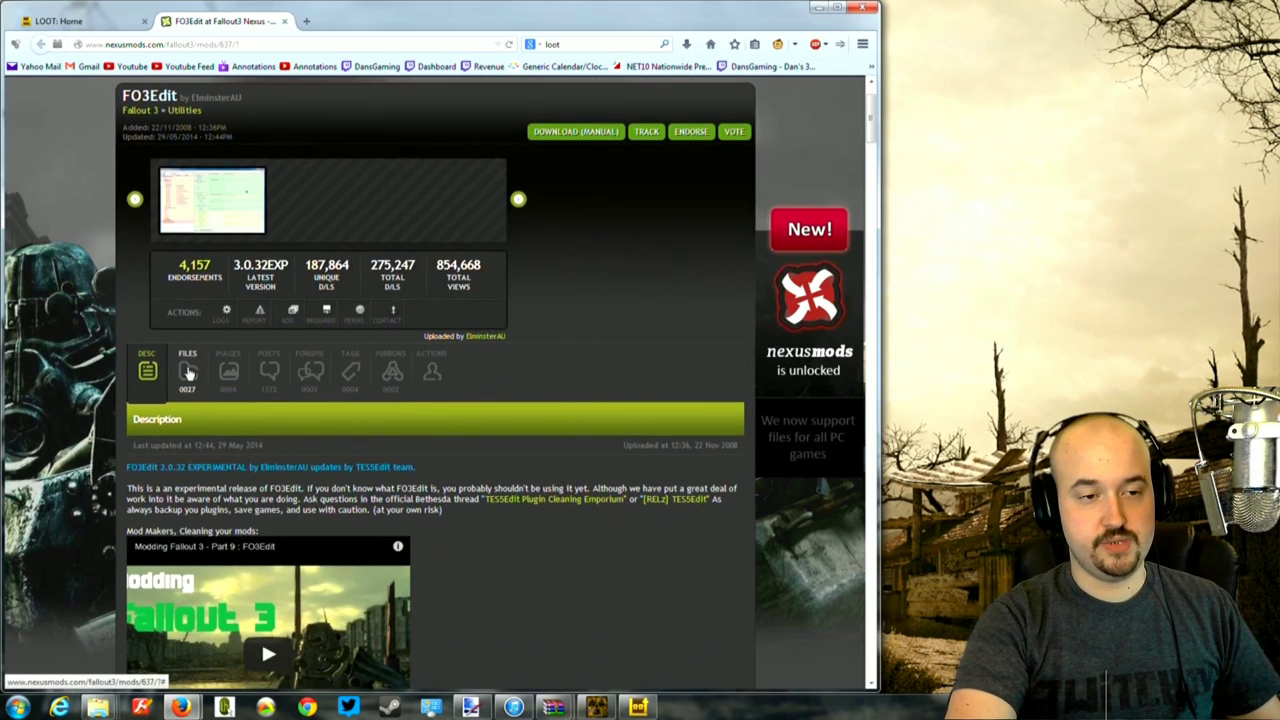
pyautogui.click(181, 370)
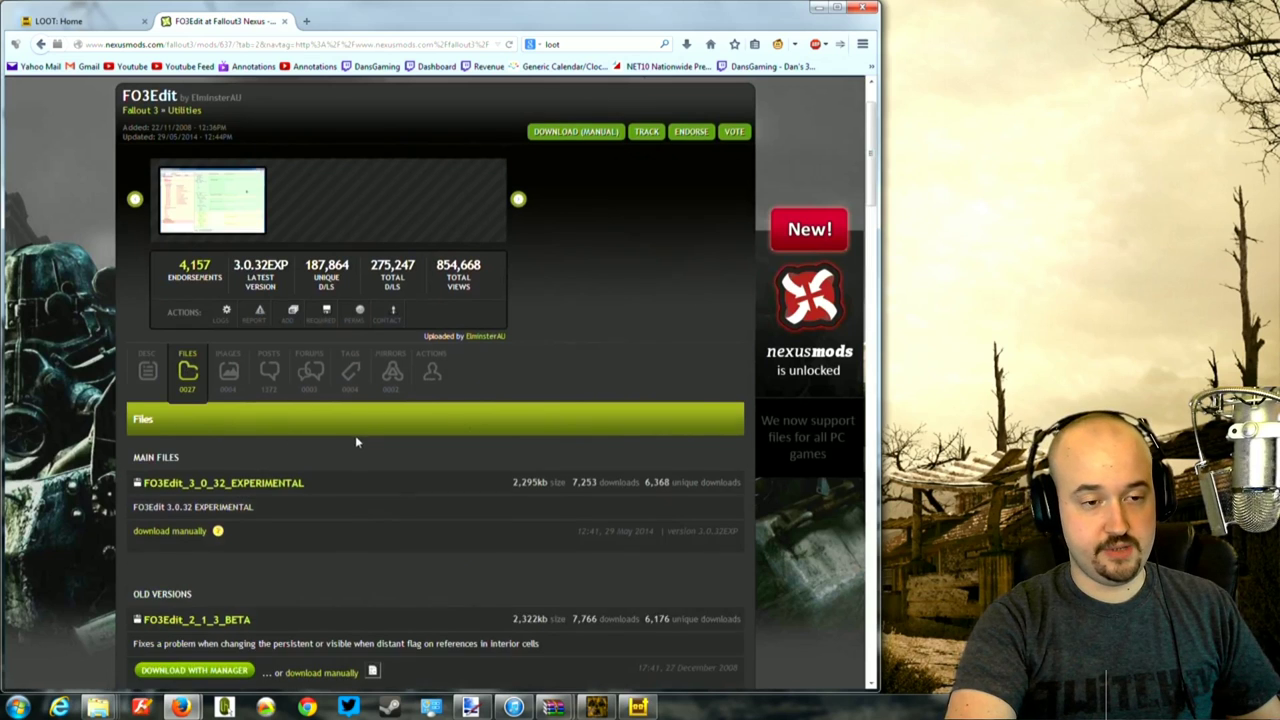
pyautogui.scroll(-1, 308, 418)
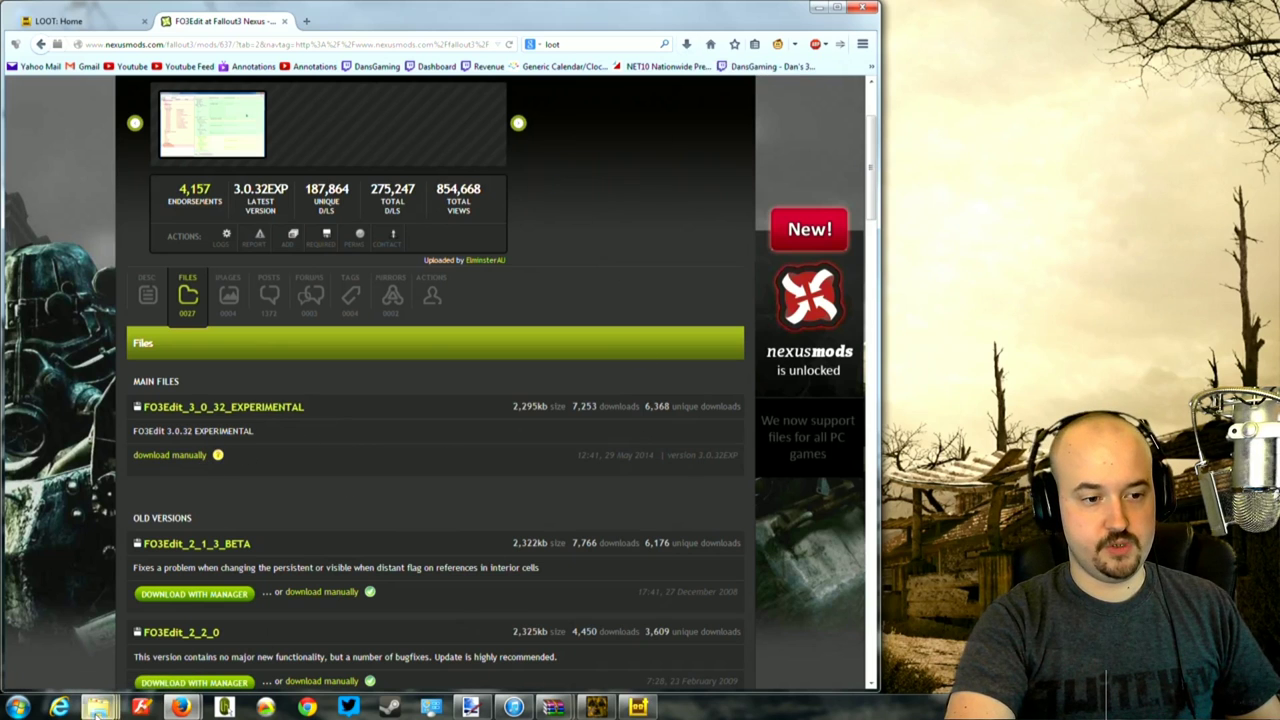
pyautogui.moveTo(98, 707)
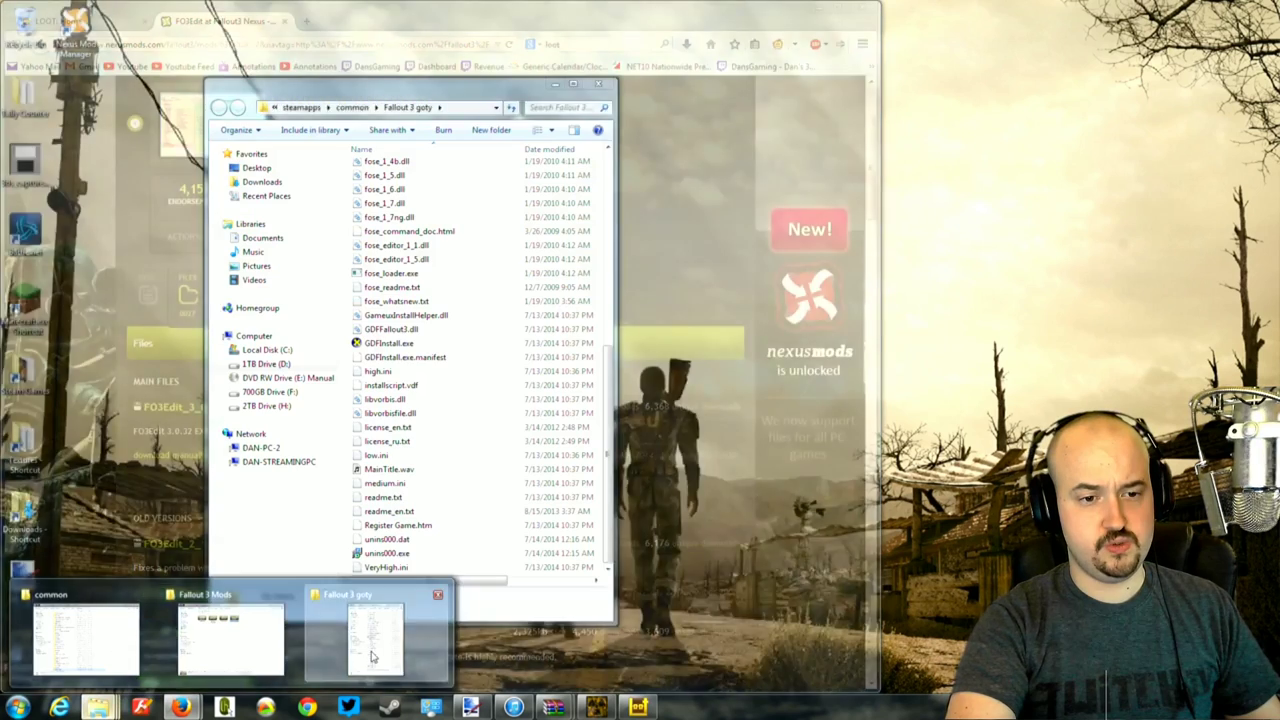
# - Extract the FO3Edit archive's Edit Scripts, Fallout3 Hardcoded and FO3Edit.exe into the Fallout 3 goty folder
pyautogui.click(375, 640)
pyautogui.scroll(9, 464, 263)
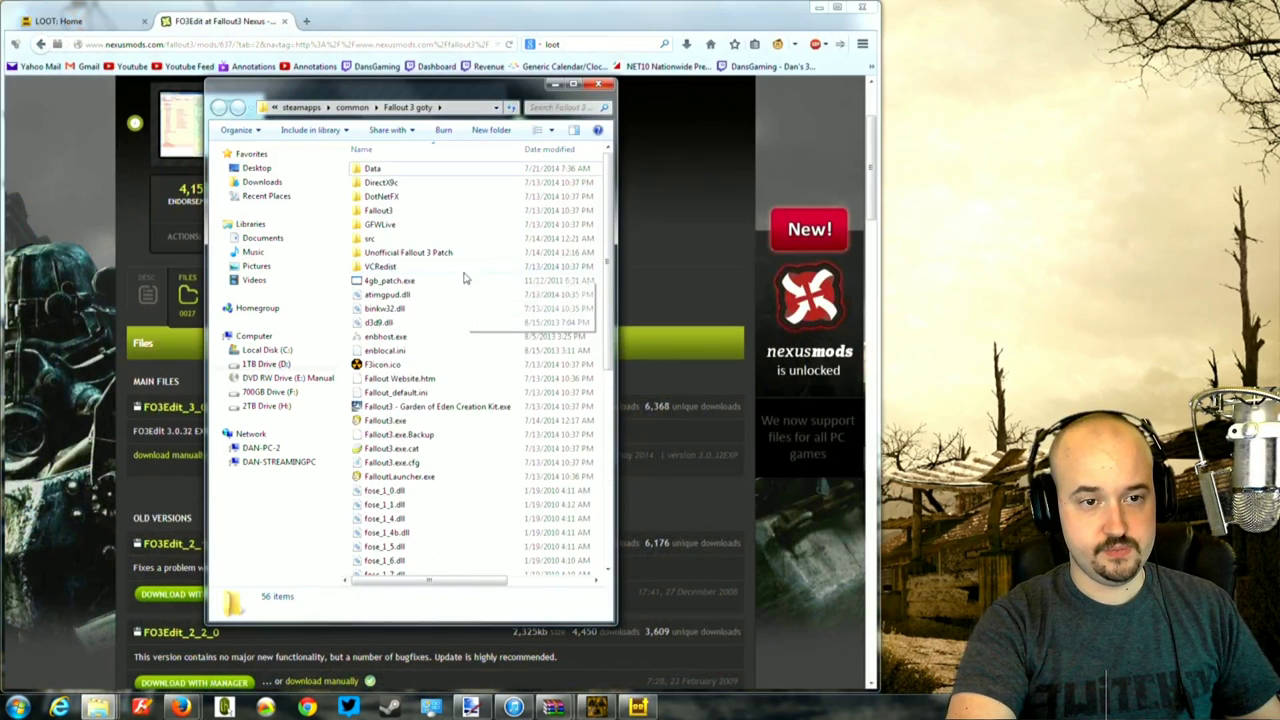
pyautogui.moveTo(182, 707)
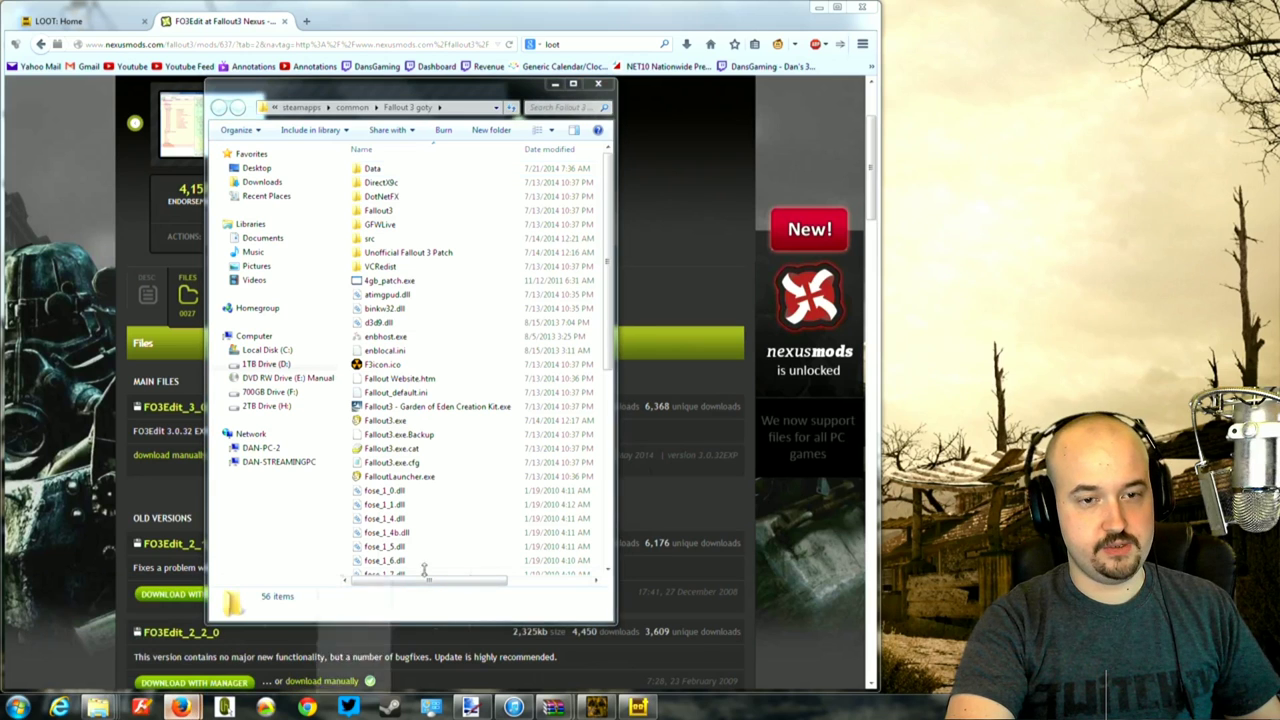
pyautogui.click(256, 640)
pyautogui.doubleClick(1120, 70)
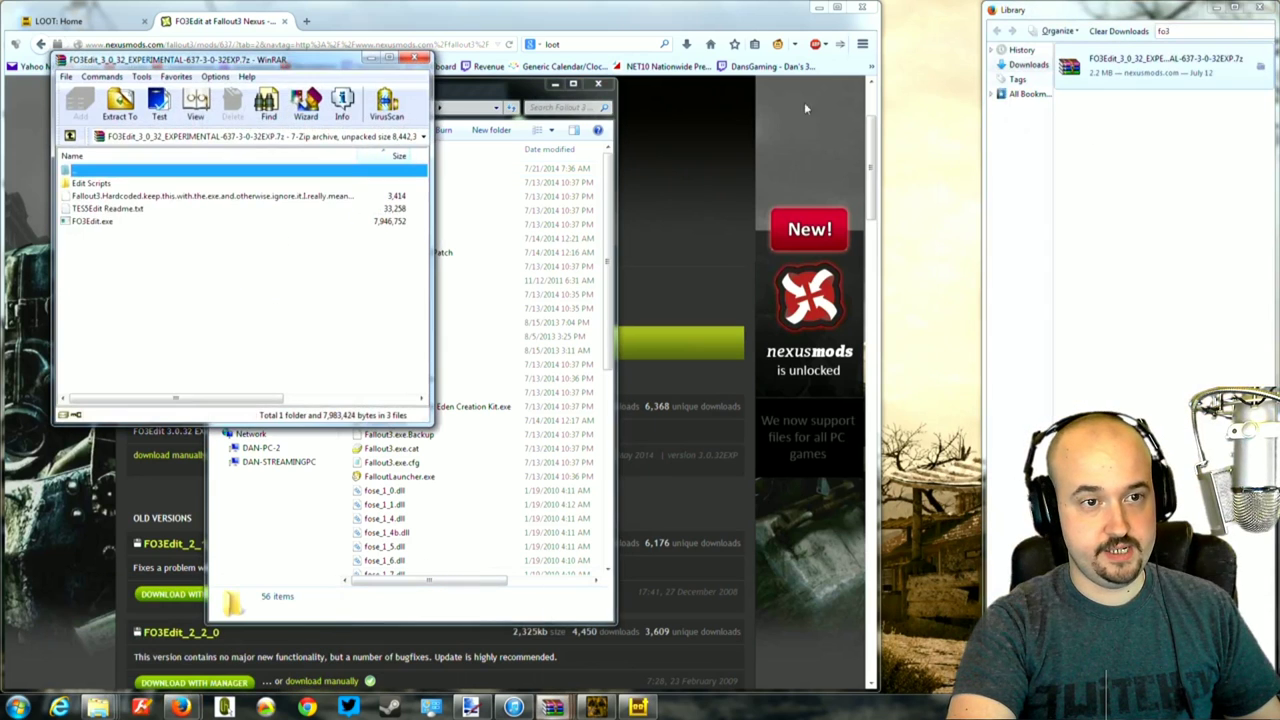
pyautogui.moveTo(268, 55); pyautogui.dragTo(1110, 95)
pyautogui.moveTo(945, 272); pyautogui.dragTo(352, 366)
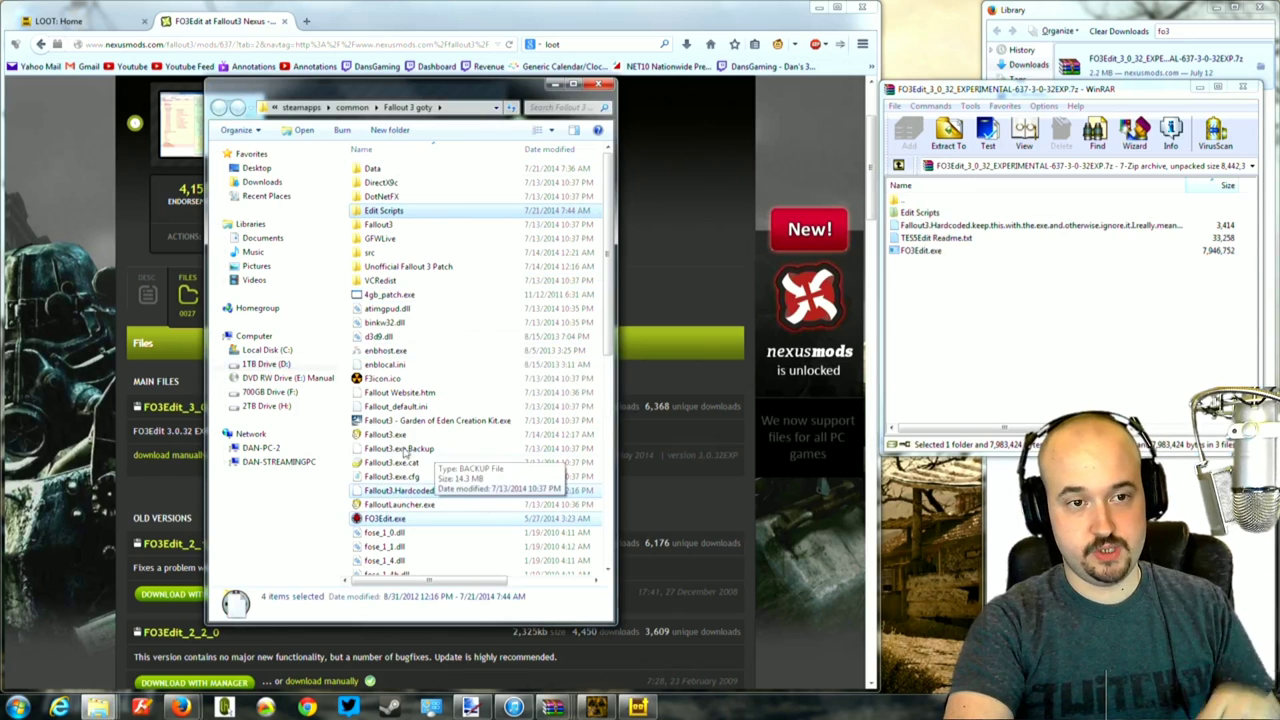
pyautogui.press('super')
# - Launch LOOT and confirm its game is set to Fallout 3
pyautogui.click(45, 367)
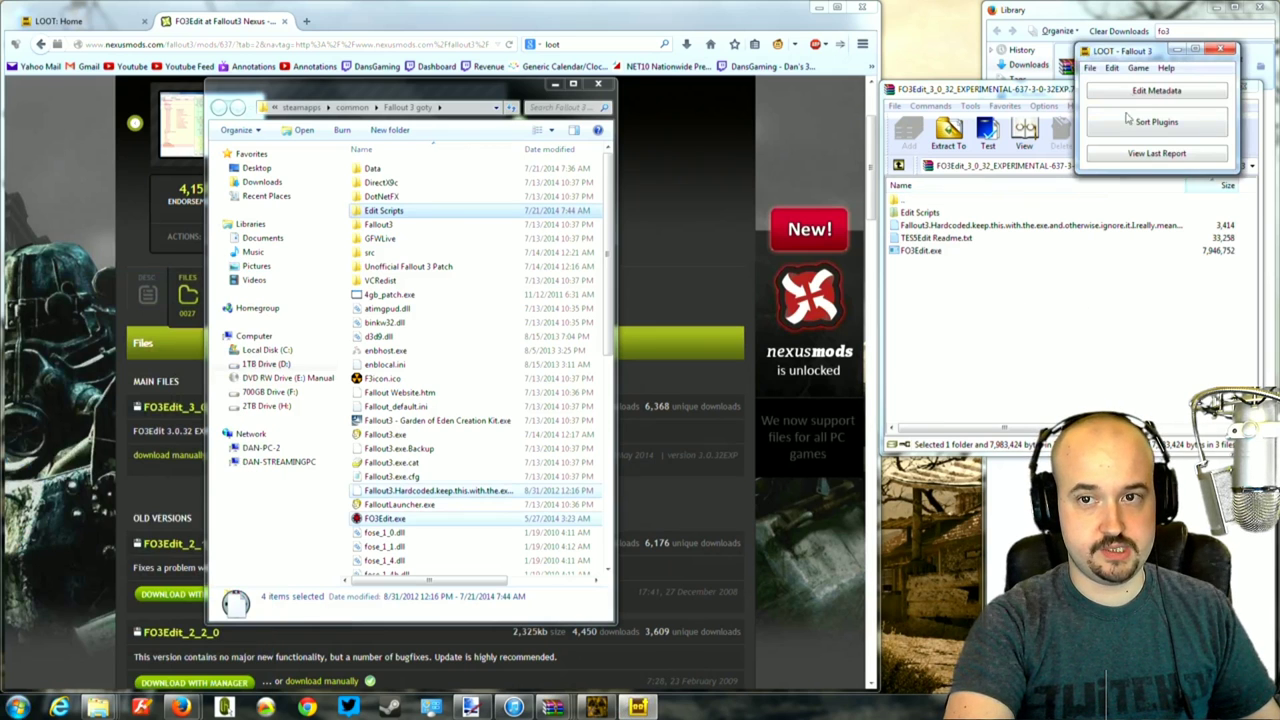
pyautogui.moveTo(1131, 50); pyautogui.dragTo(983, 412)
pyautogui.click(990, 424)
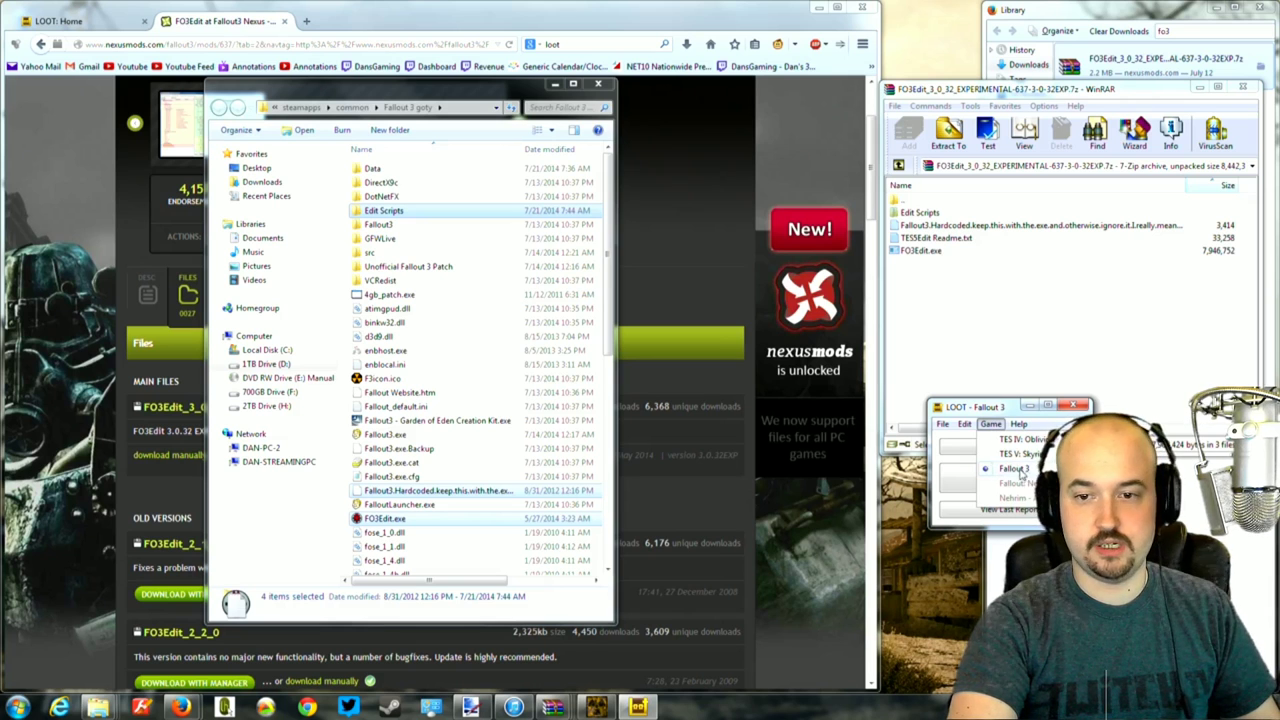
pyautogui.moveTo(1018, 424)
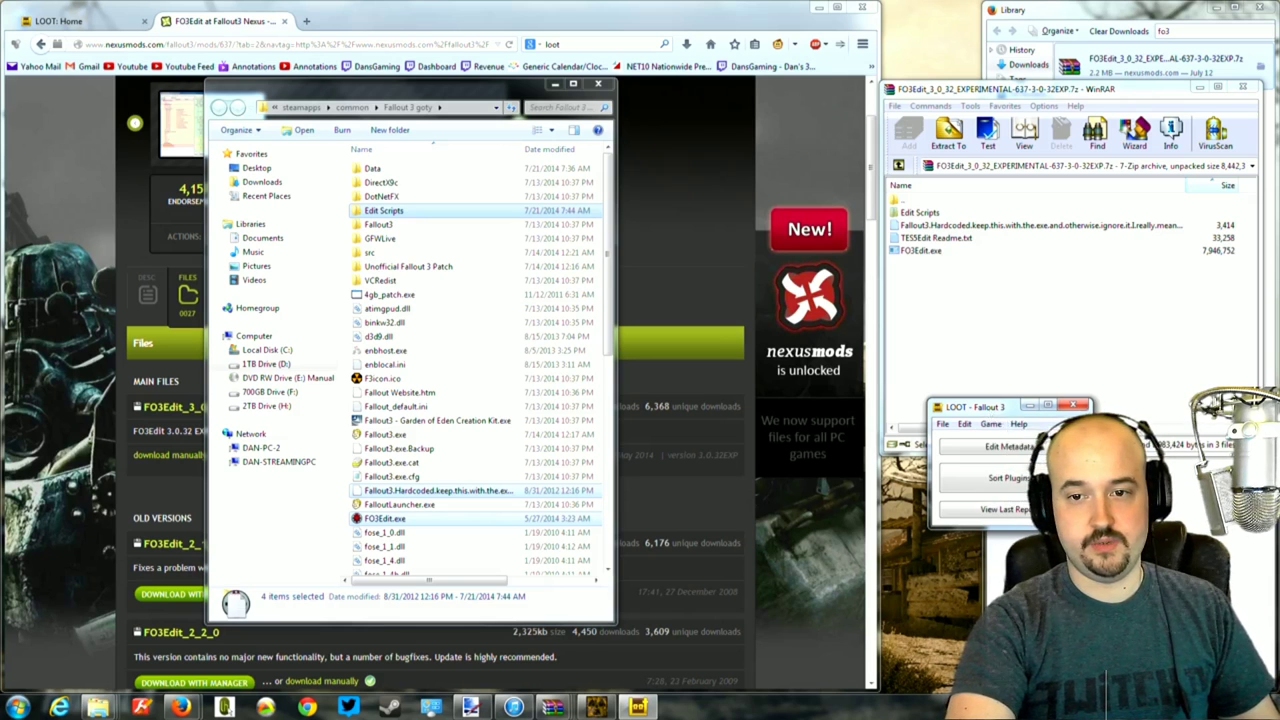
pyautogui.moveTo(990, 414); pyautogui.dragTo(630, 159)
pyautogui.click(629, 169)
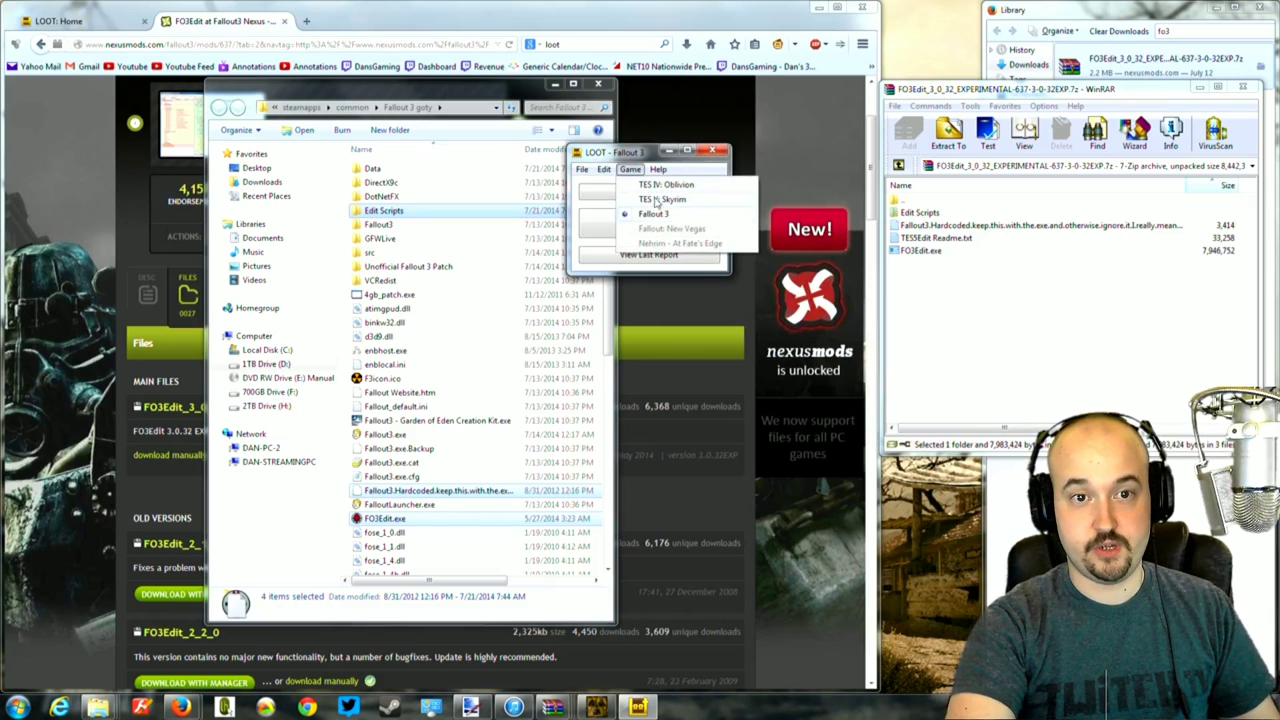
pyautogui.click(639, 156)
# - Minimize LOOT, the browser, the folder window and the archive window
pyautogui.moveTo(639, 156); pyautogui.dragTo(856, 188)
pyautogui.click(888, 183)
pyautogui.moveTo(1150, 88); pyautogui.dragTo(1230, 96)
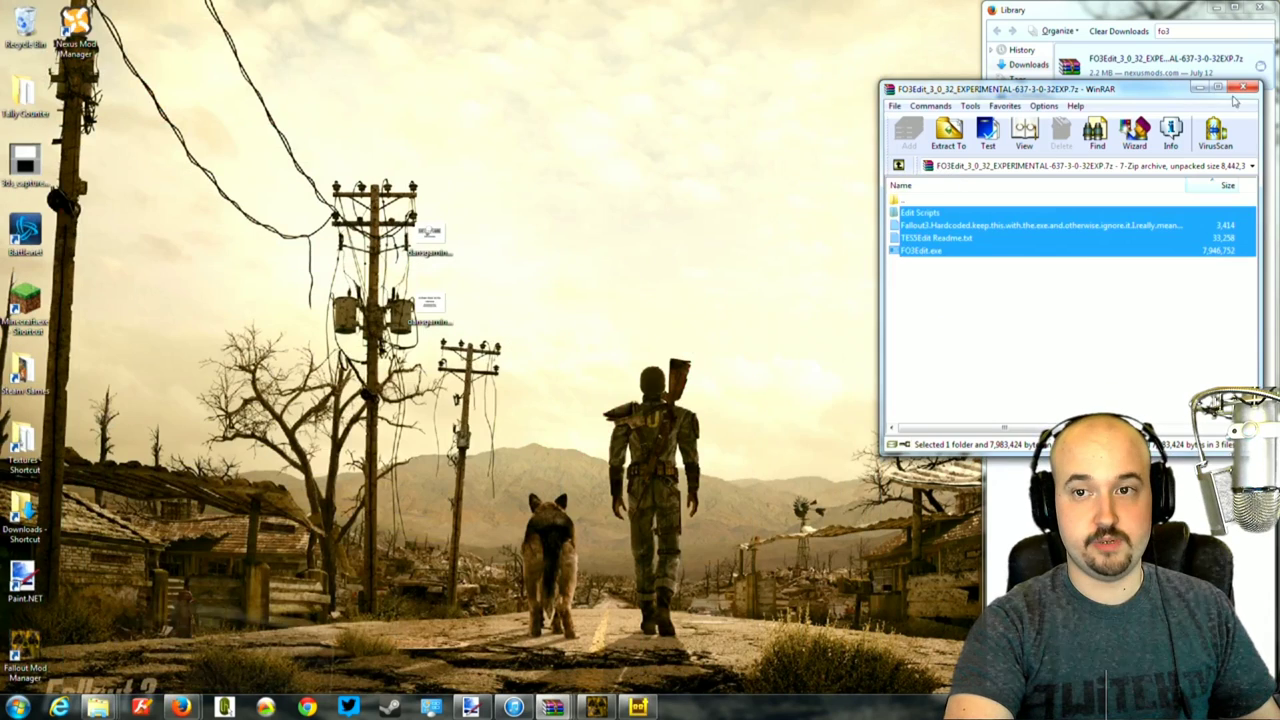
pyautogui.click(1199, 88)
# - Restore Fallout Mod Manager, centre it, and scroll its plugin list to the top
pyautogui.click(596, 707)
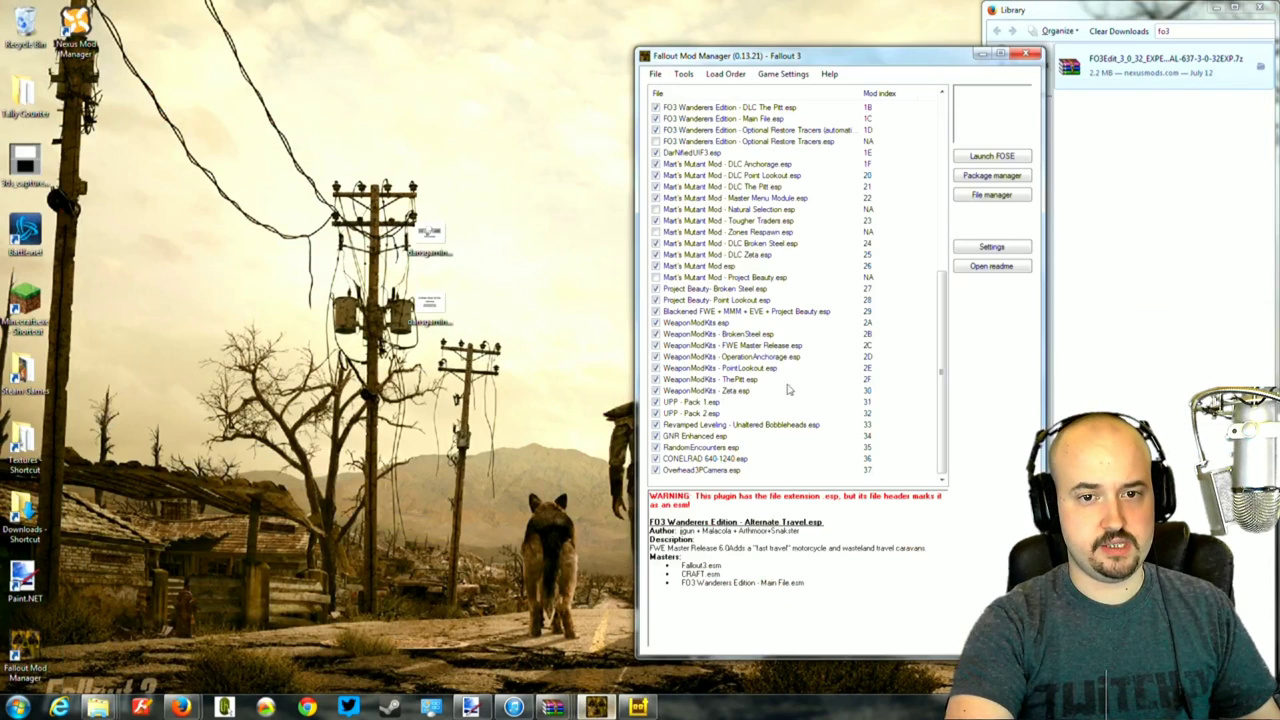
pyautogui.moveTo(770, 58); pyautogui.dragTo(485, 88)
pyautogui.moveTo(651, 357); pyautogui.dragTo(646, 178)
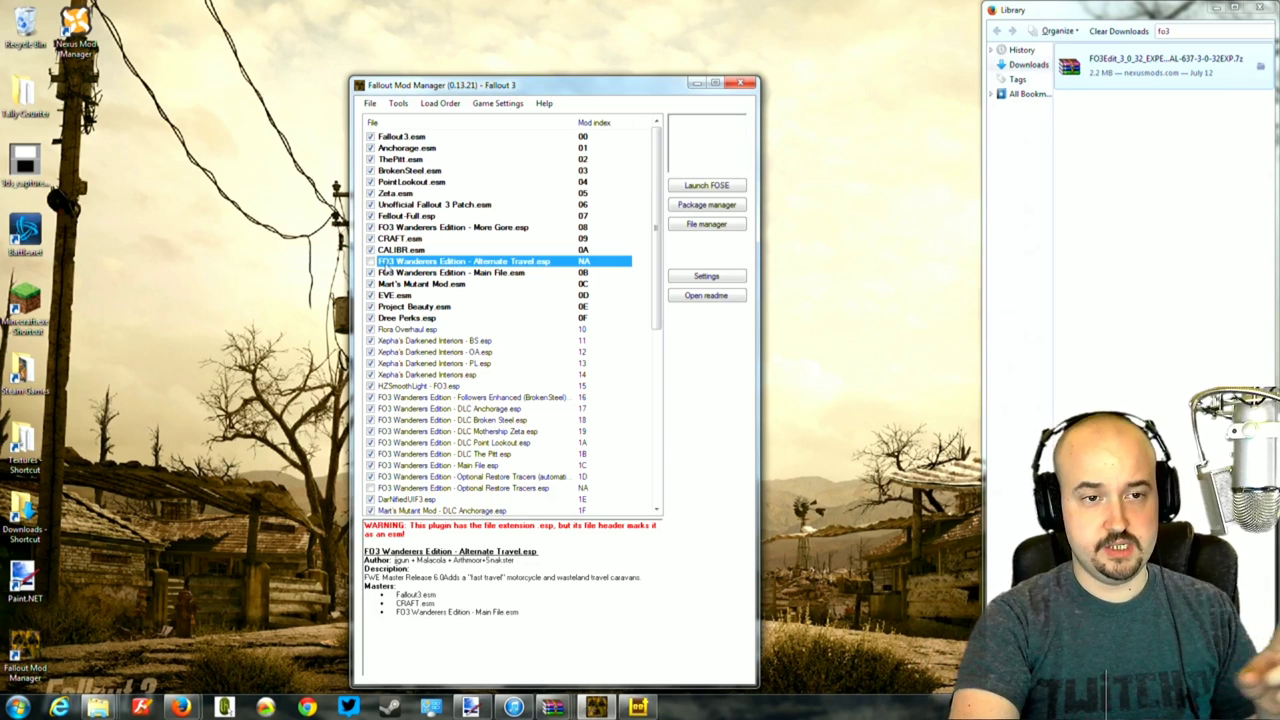
# - Delete the disabled Alternate Travel and Optional Restore Tracers plugins
pyautogui.rightClick(485, 264)
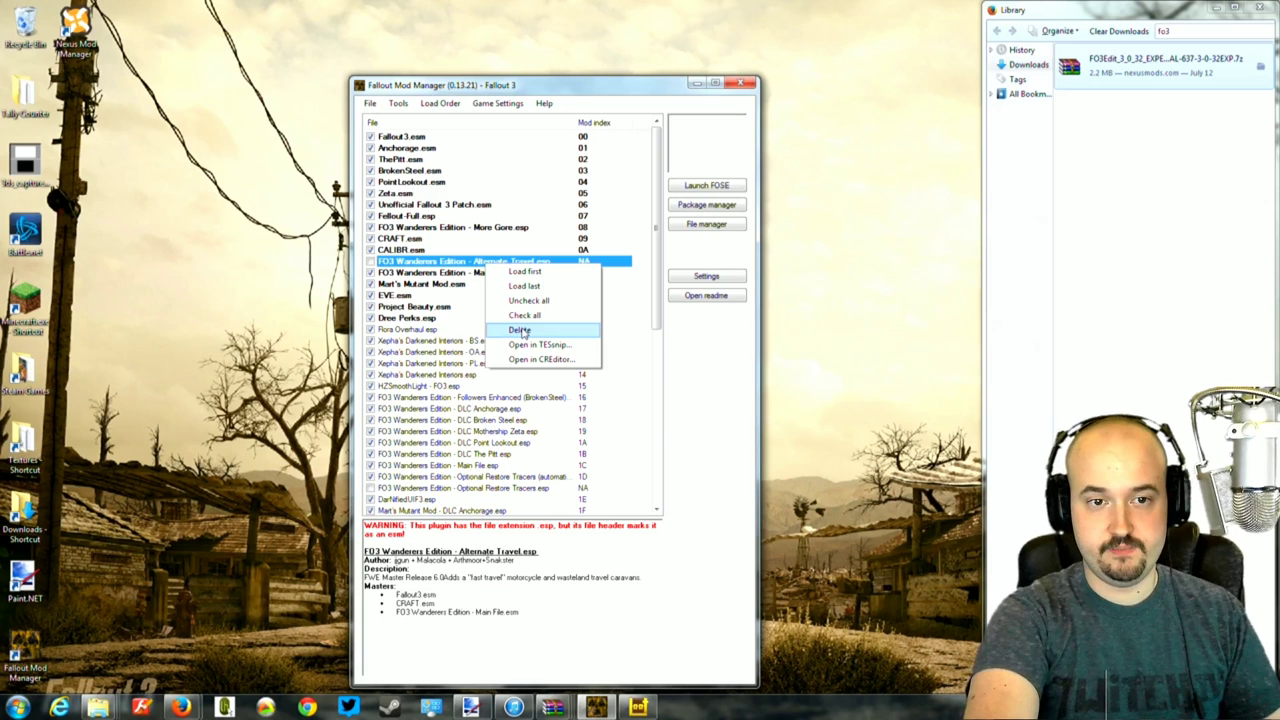
pyautogui.click(521, 330)
pyautogui.click(650, 395)
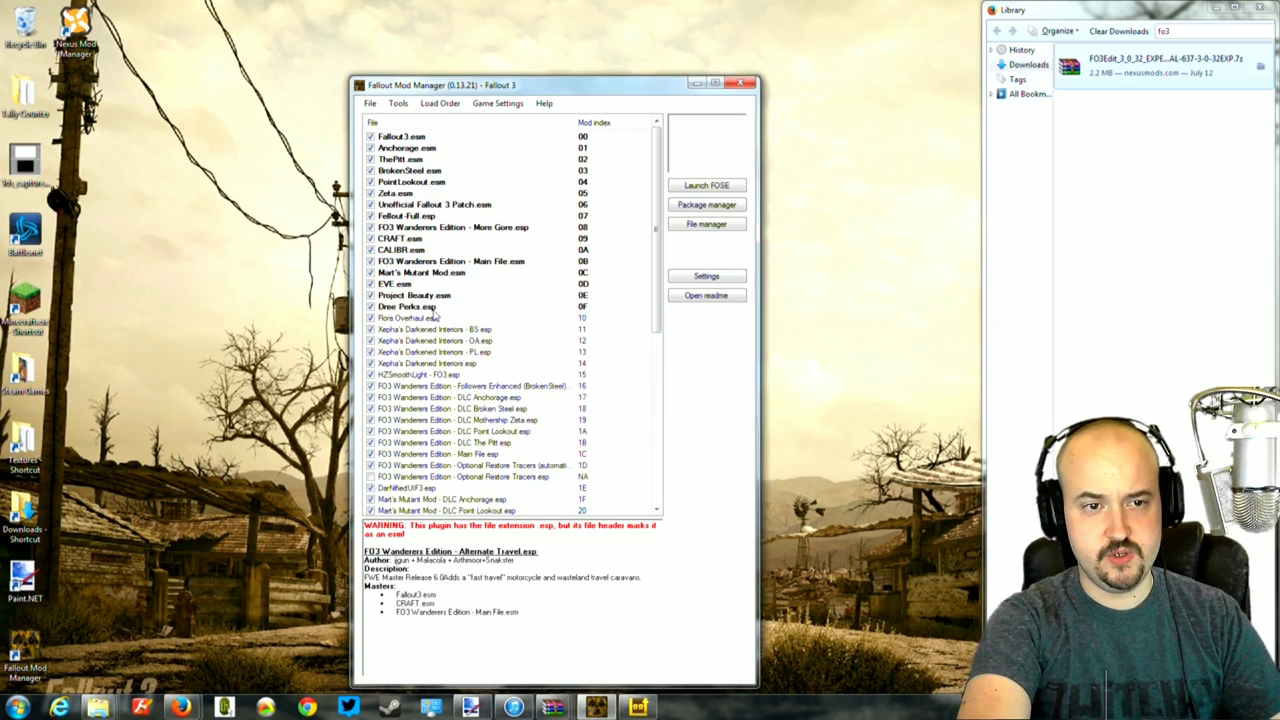
pyautogui.scroll(-4, 435, 315)
pyautogui.click(435, 342)
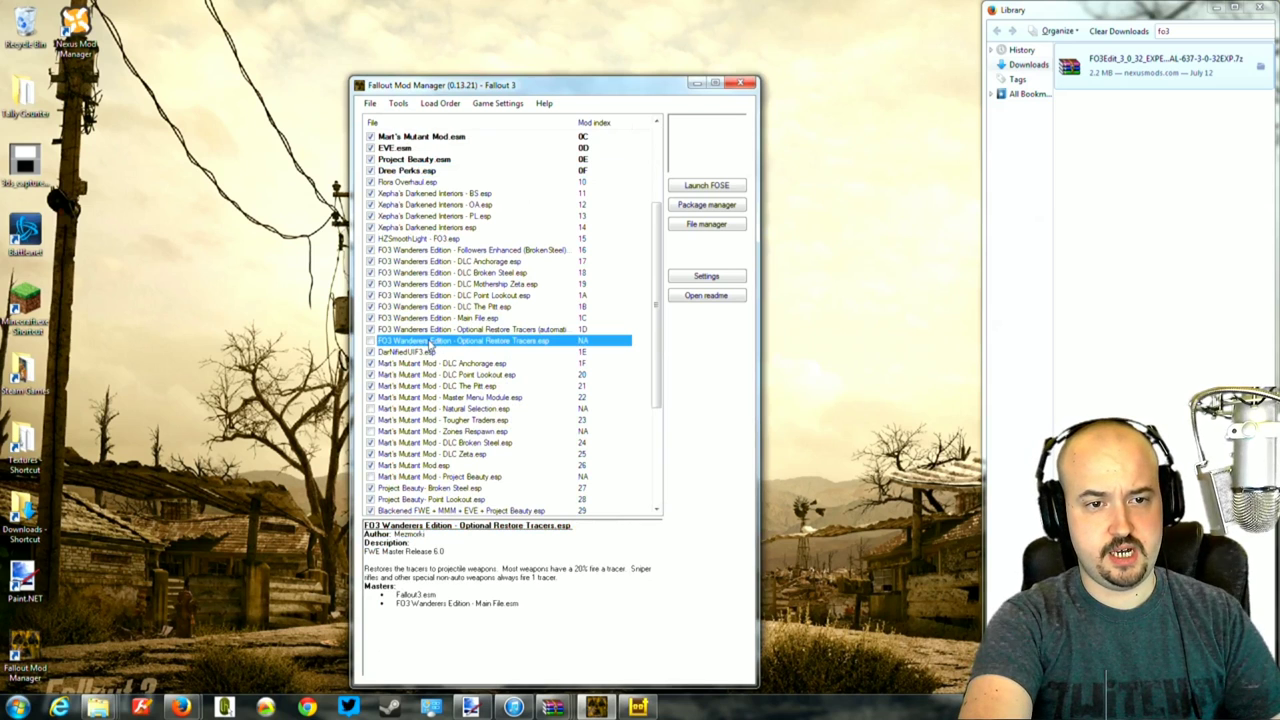
pyautogui.rightClick(430, 343)
pyautogui.click(463, 406)
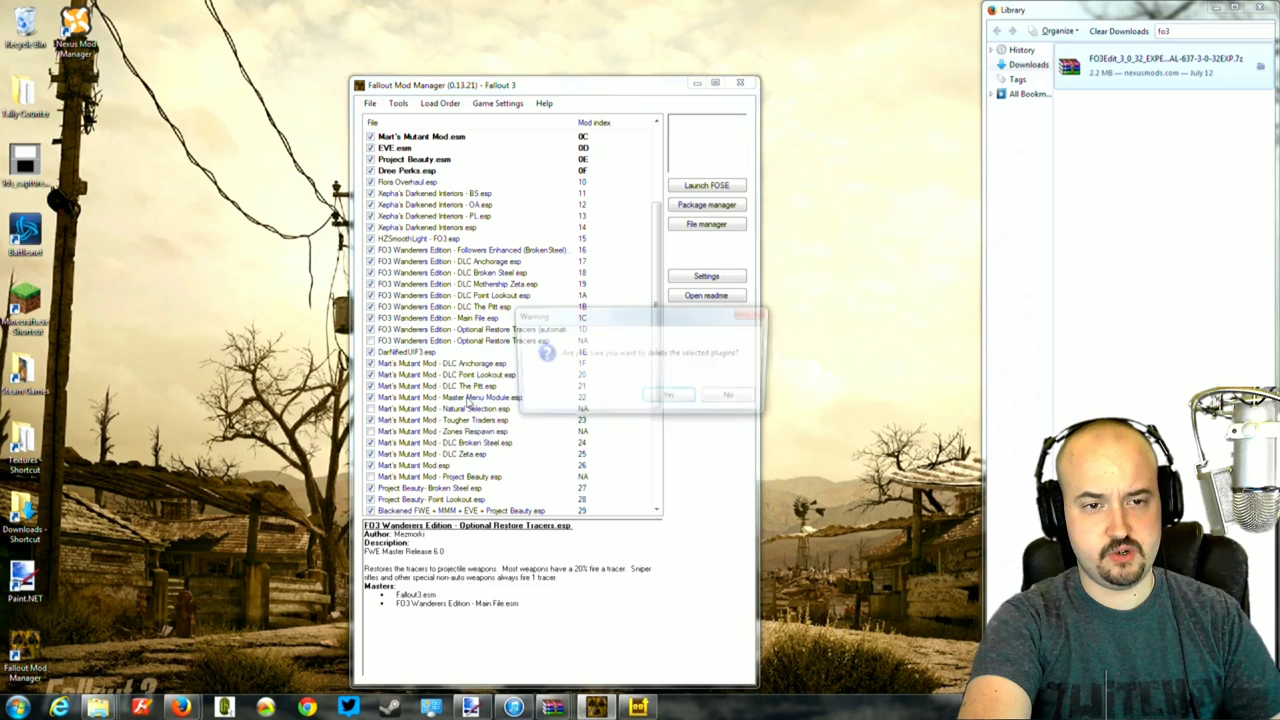
pyautogui.click(665, 399)
# - Delete the disabled Natural Selection and Zones Respawn plugins
pyautogui.scroll(-1, 450, 372)
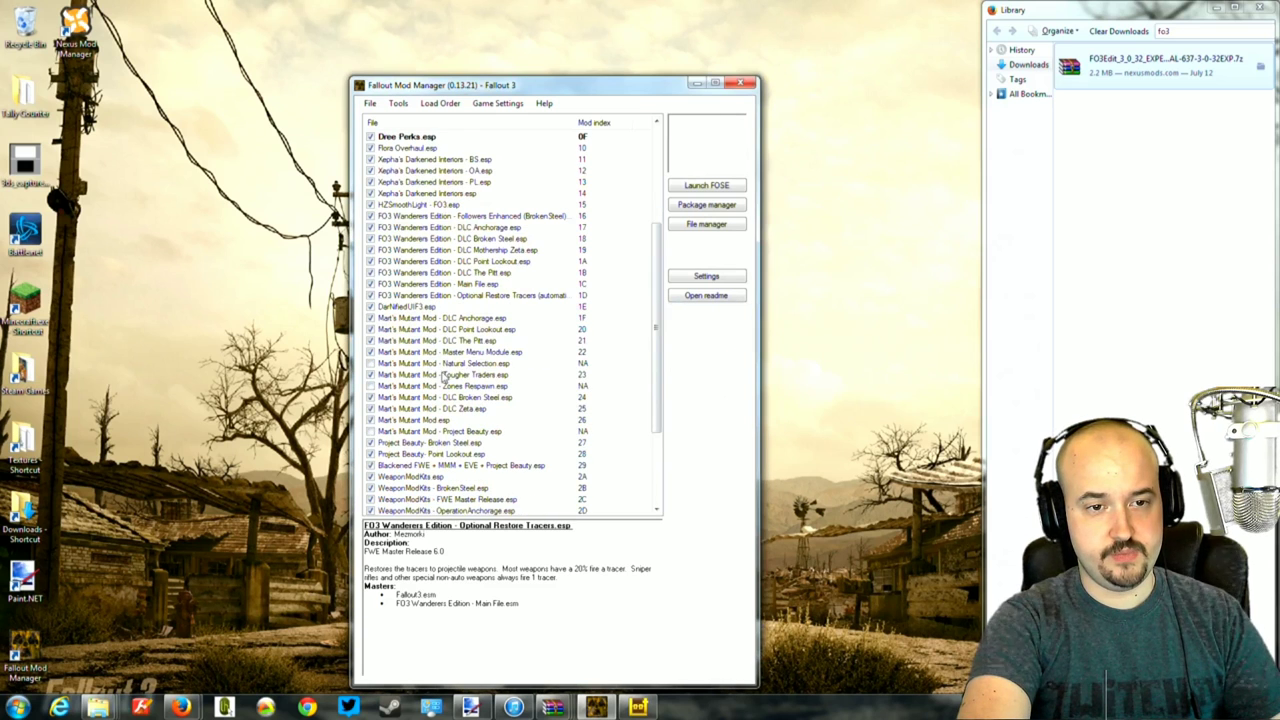
pyautogui.click(404, 365)
pyautogui.rightClick(404, 367)
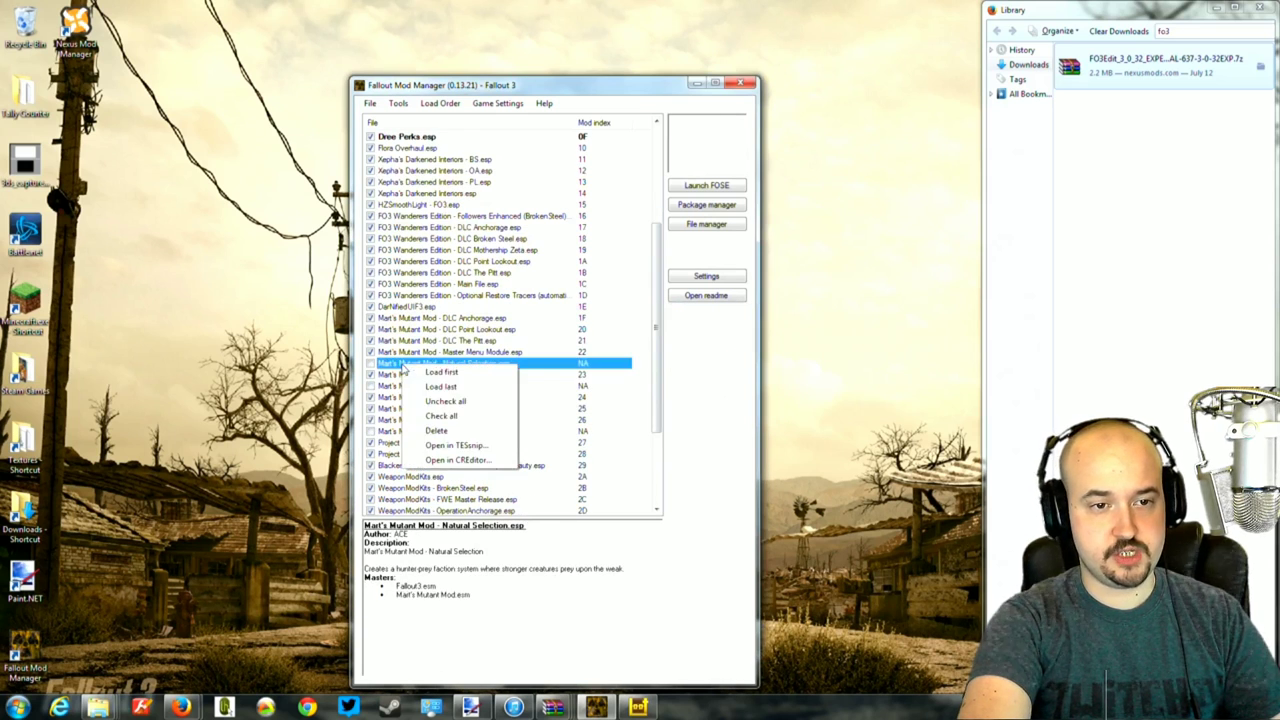
pyautogui.click(440, 428)
pyautogui.click(670, 399)
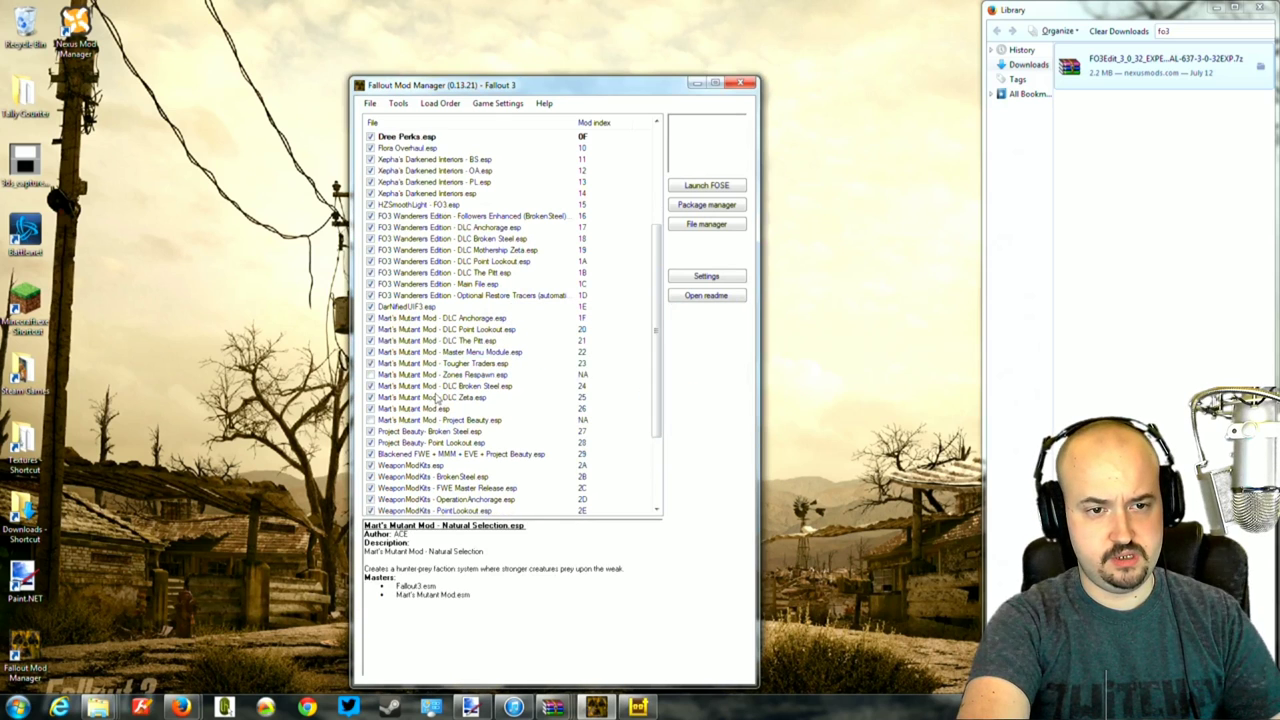
pyautogui.click(410, 376)
pyautogui.rightClick(410, 376)
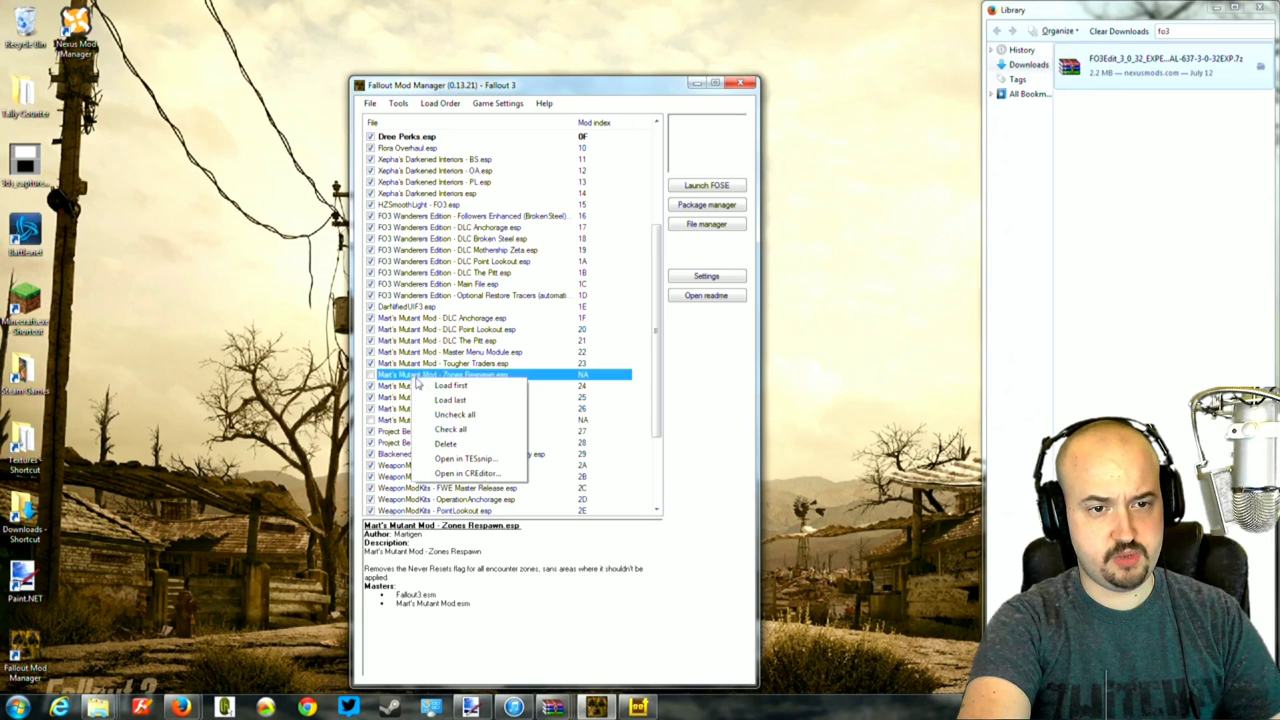
pyautogui.click(440, 437)
pyautogui.click(666, 400)
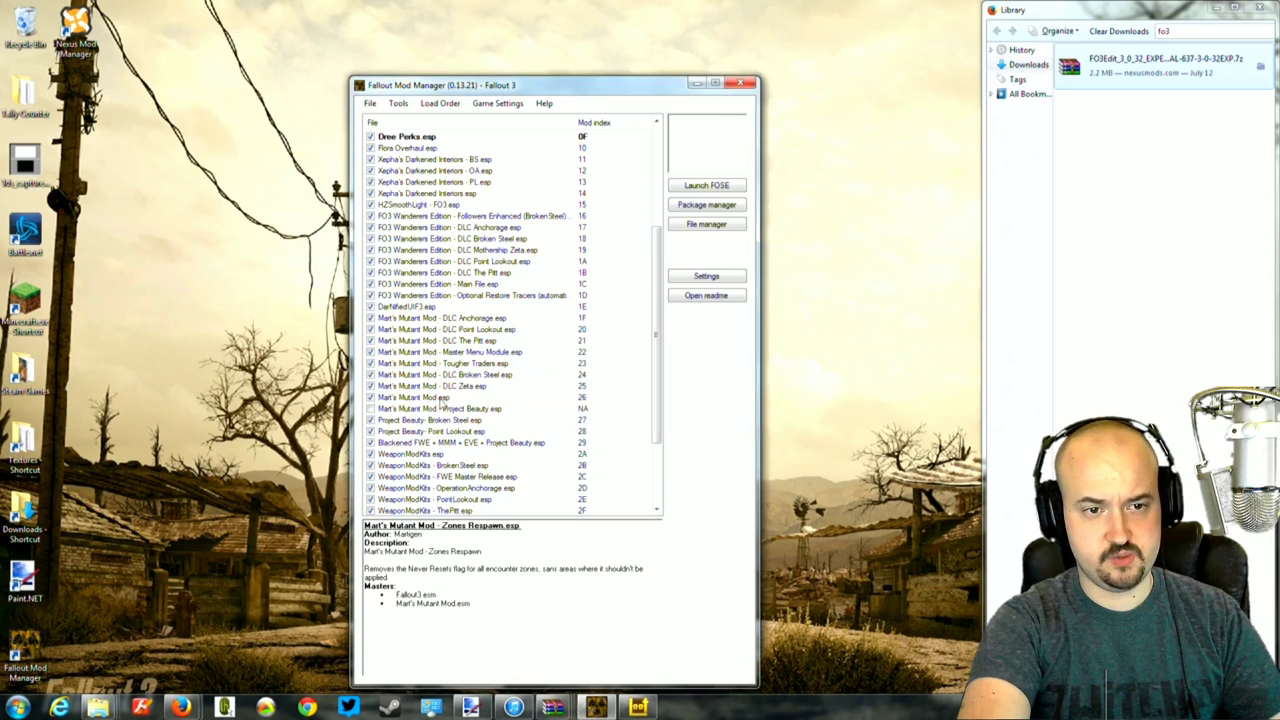
# - Delete the disabled Project Beauty plugin
pyautogui.click(407, 410)
pyautogui.scroll(-1, 408, 410)
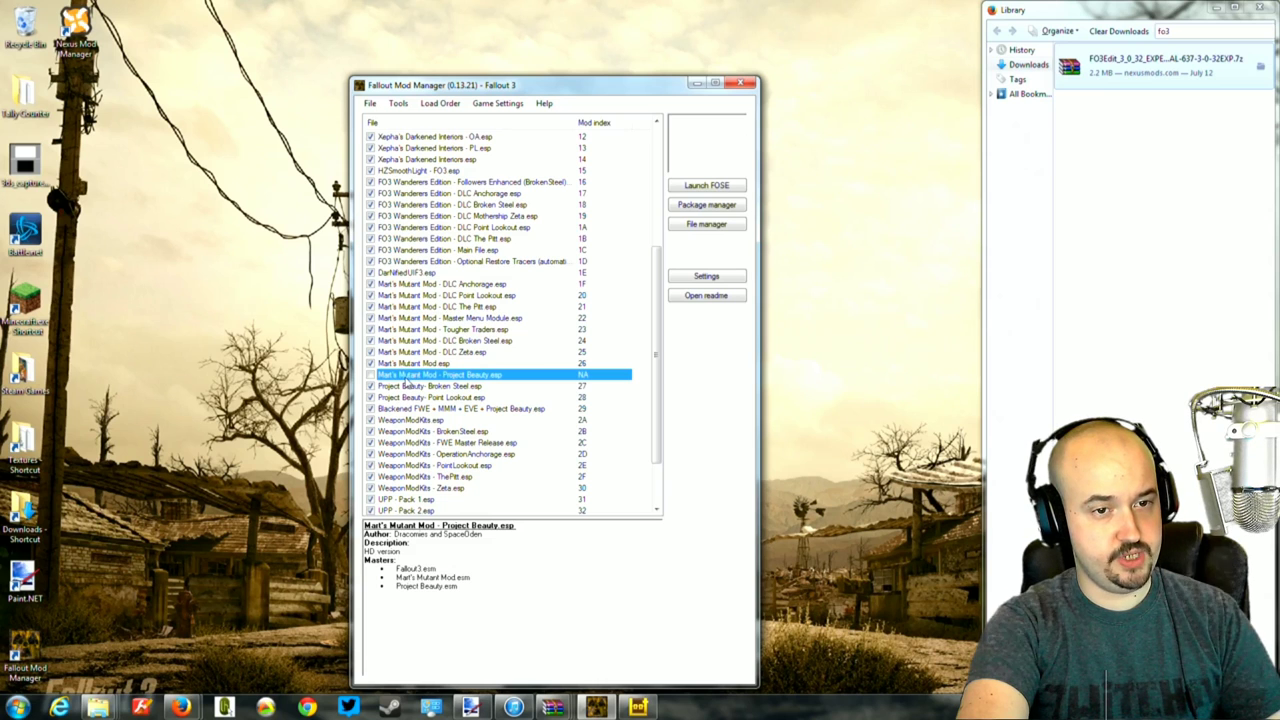
pyautogui.rightClick(405, 380)
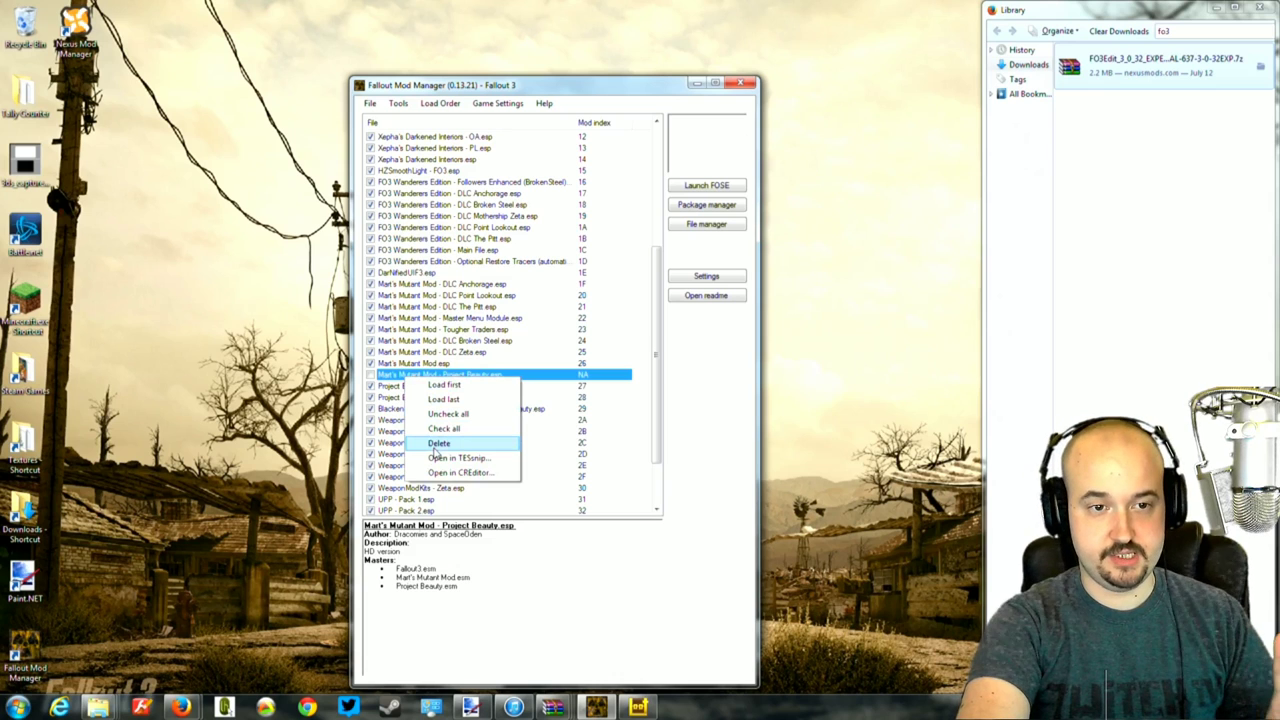
pyautogui.click(437, 445)
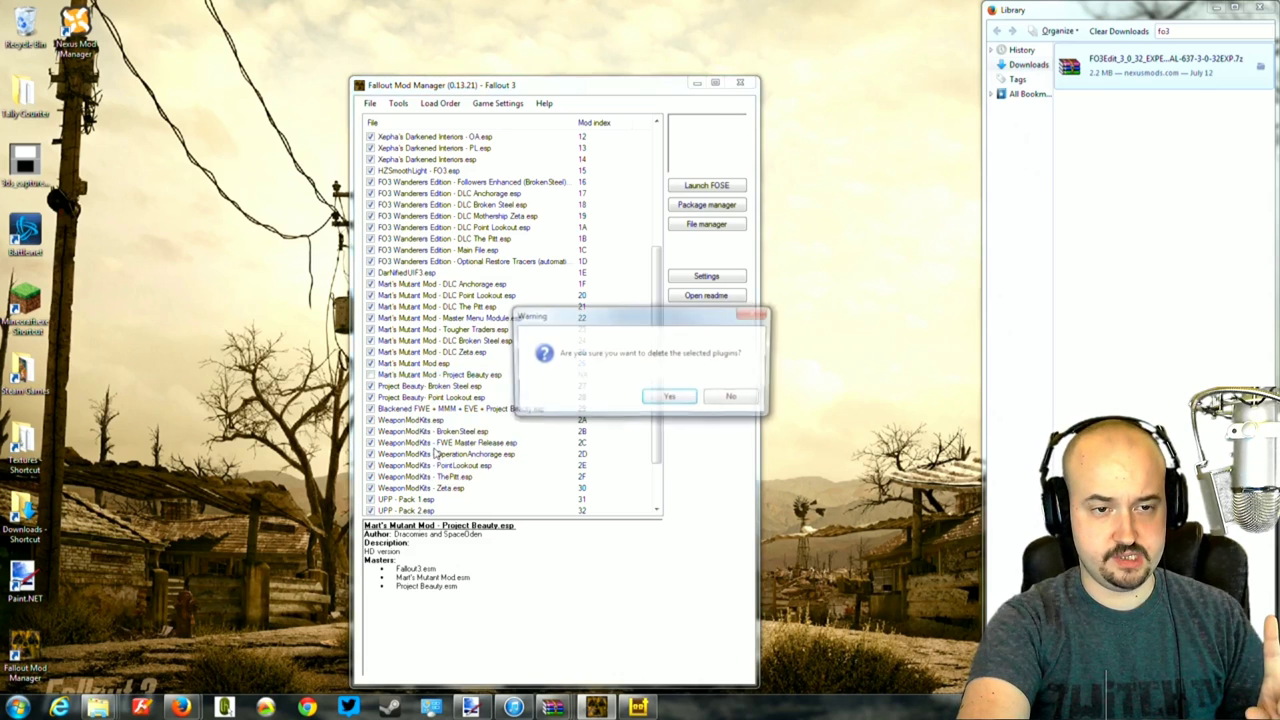
pyautogui.click(664, 396)
# - Review the remaining plugin list, then close Fallout Mod Manager
pyautogui.click(422, 376)
pyautogui.scroll(-2, 422, 380)
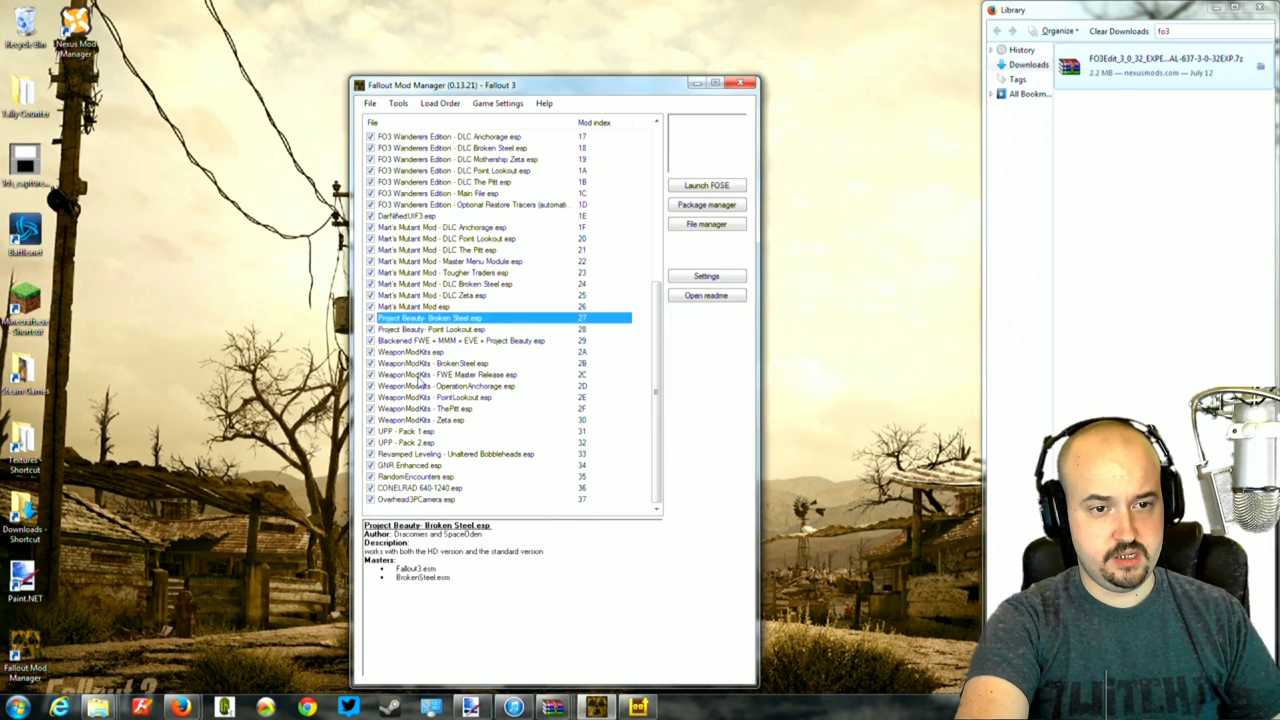
pyautogui.scroll(8, 447, 427)
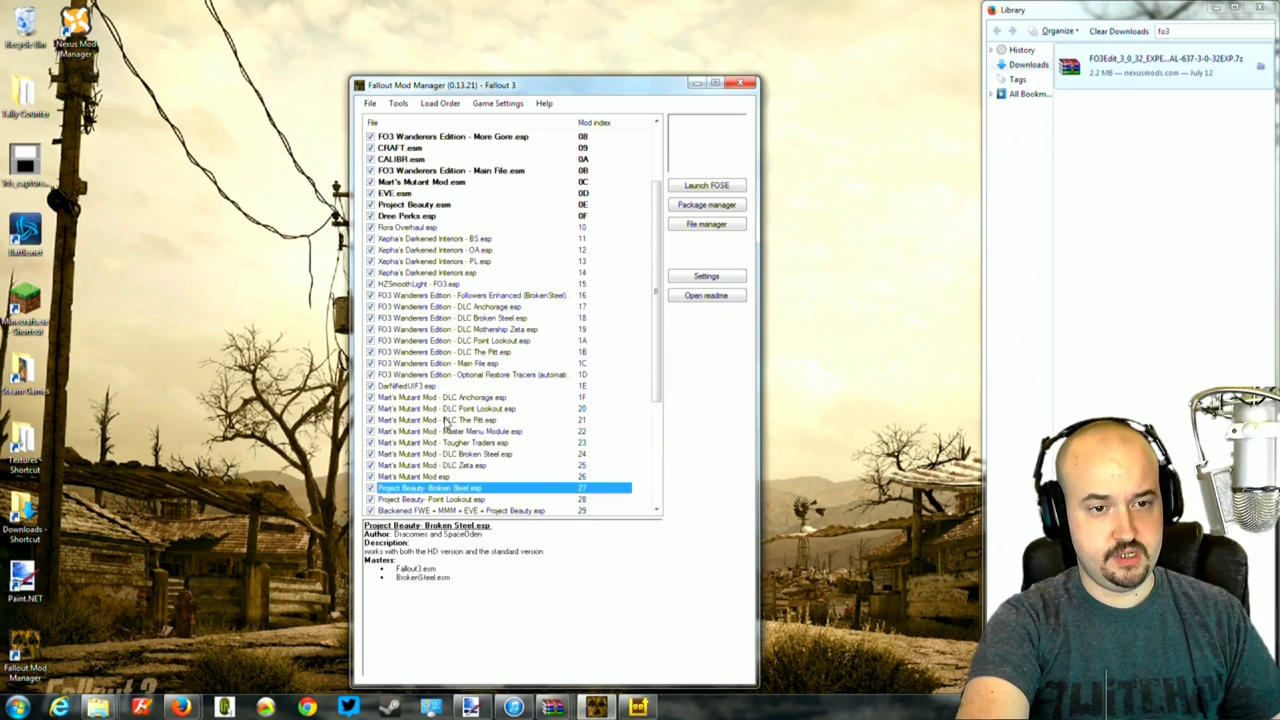
pyautogui.scroll(-5, 452, 345)
pyautogui.scroll(-1, 470, 382)
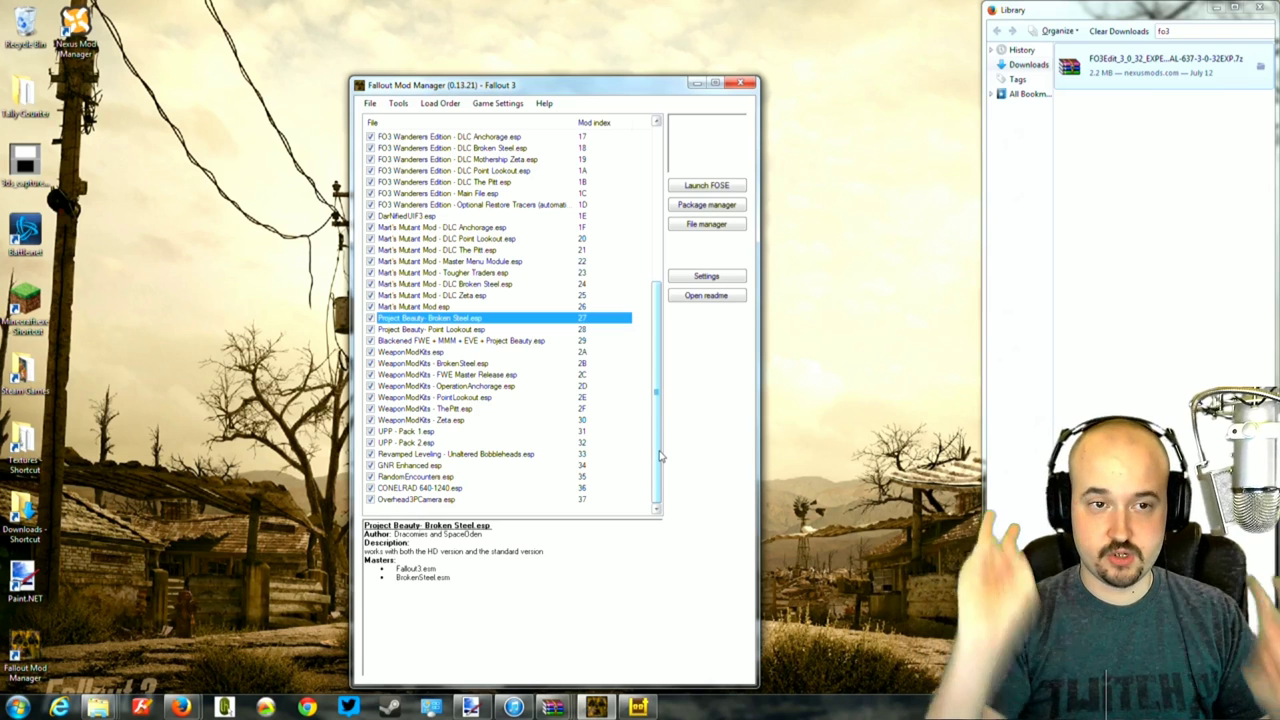
pyautogui.moveTo(660, 456); pyautogui.dragTo(654, 290)
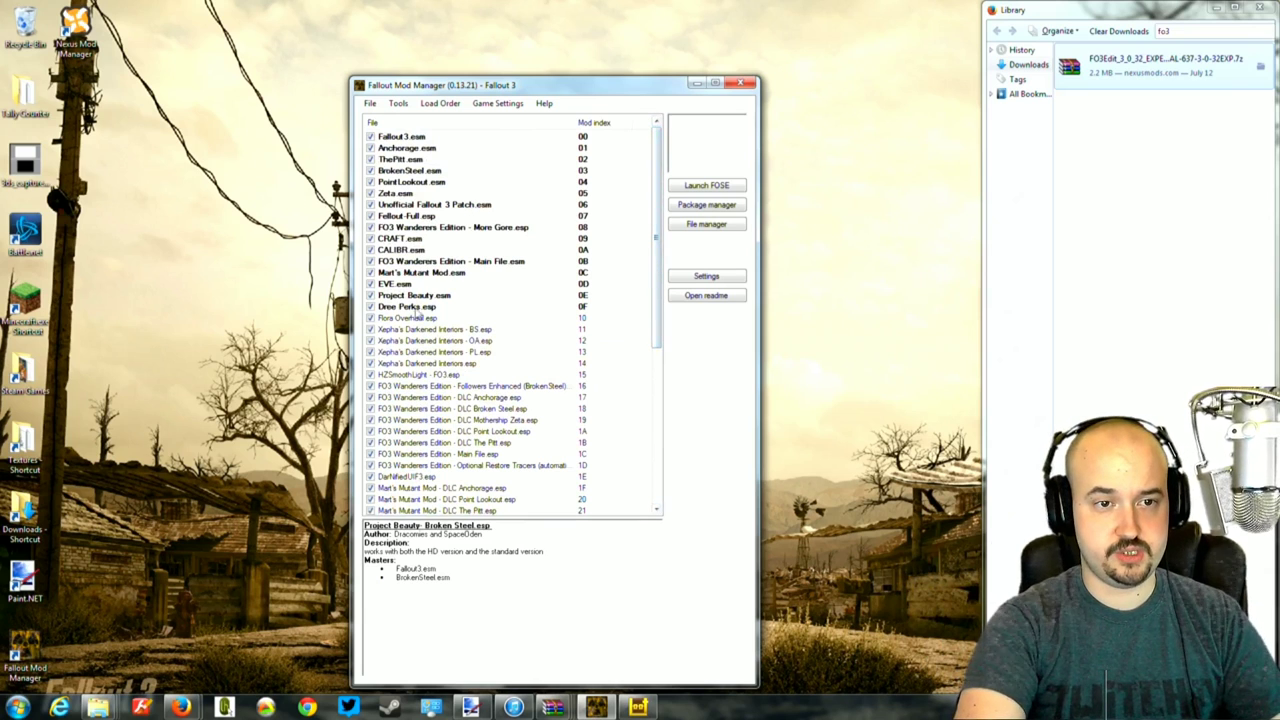
pyautogui.moveTo(658, 185); pyautogui.dragTo(652, 340)
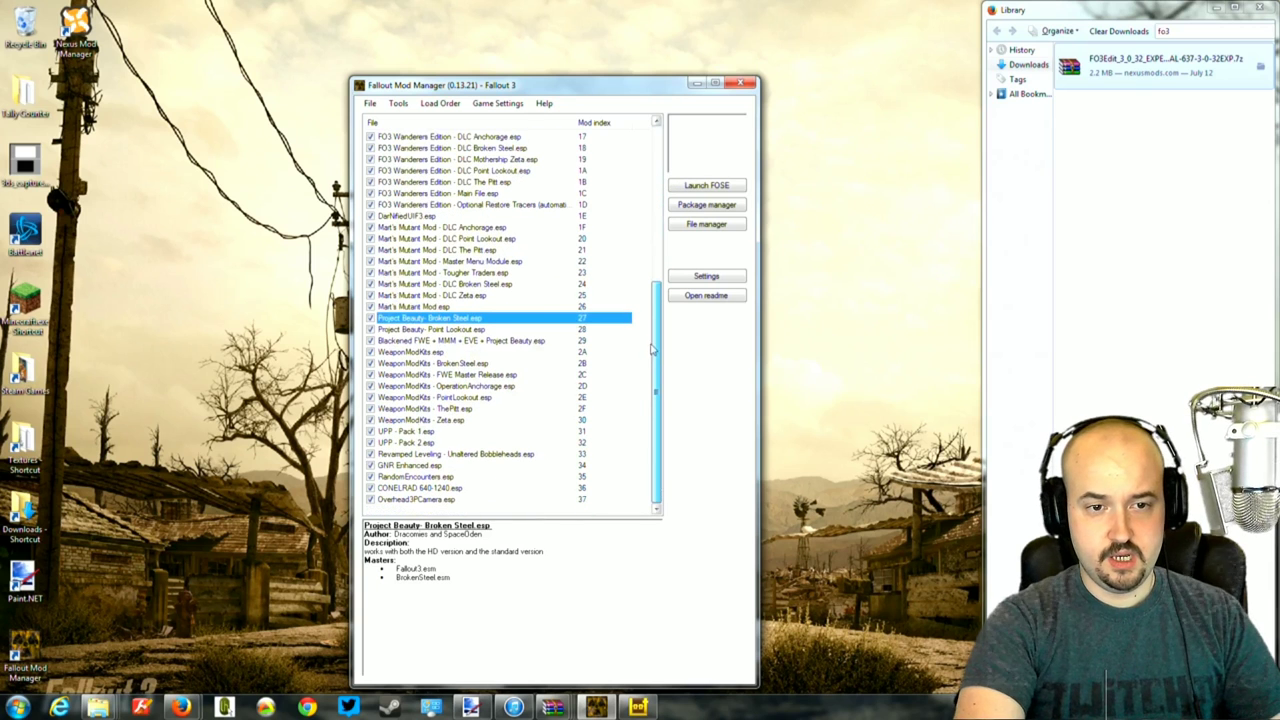
pyautogui.click(743, 84)
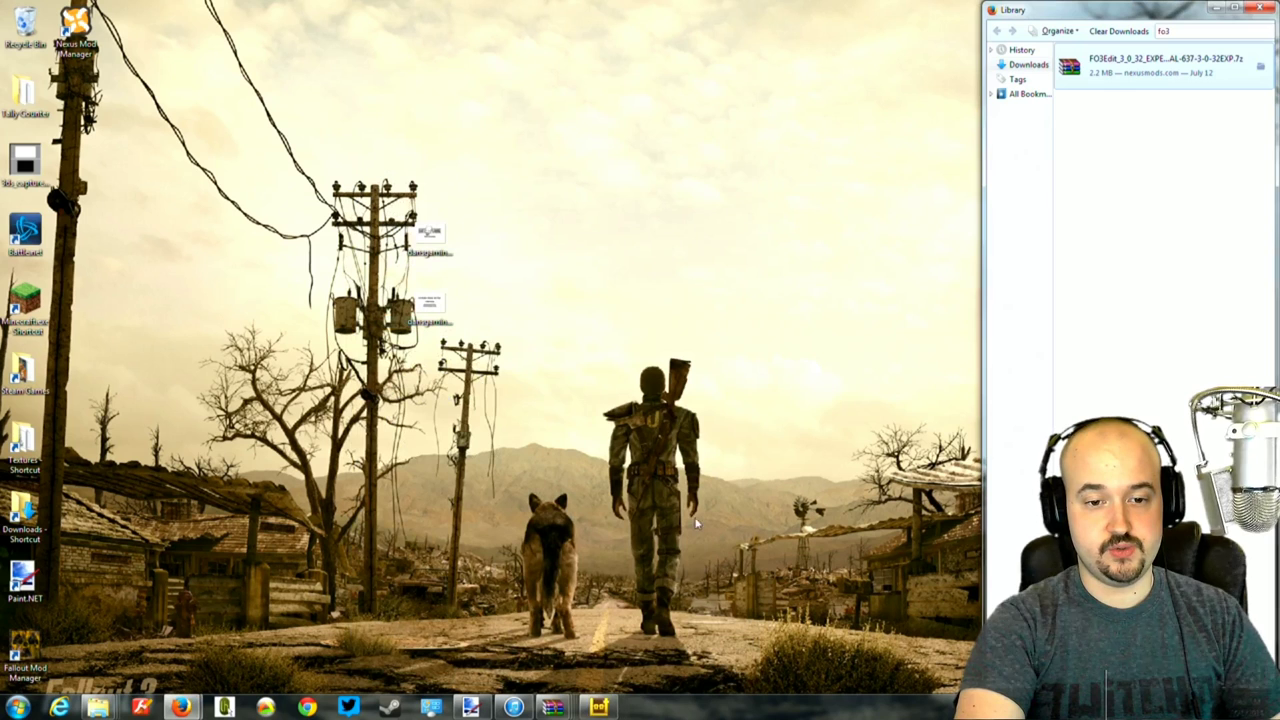
# - Sort plugins in LOOT, producing a report with 56 active plugins and one cyclic-interaction error
pyautogui.click(600, 707)
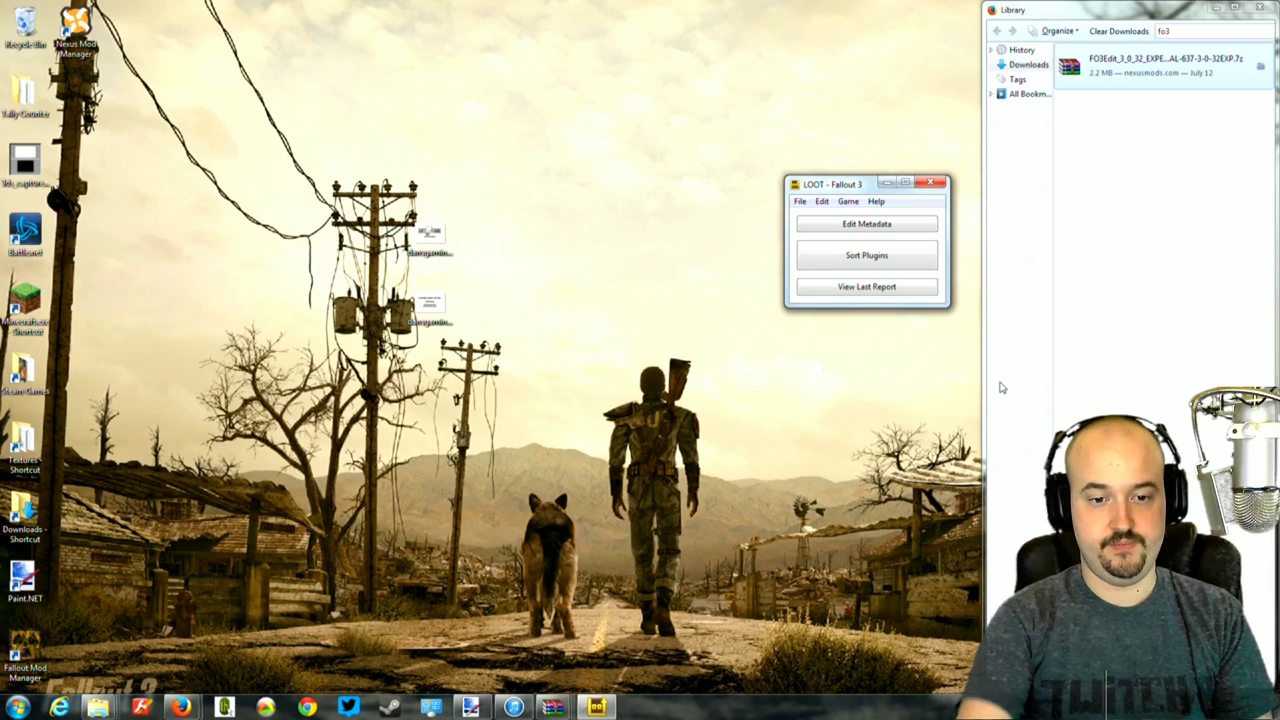
pyautogui.click(866, 258)
pyautogui.moveTo(855, 190); pyautogui.dragTo(537, 187)
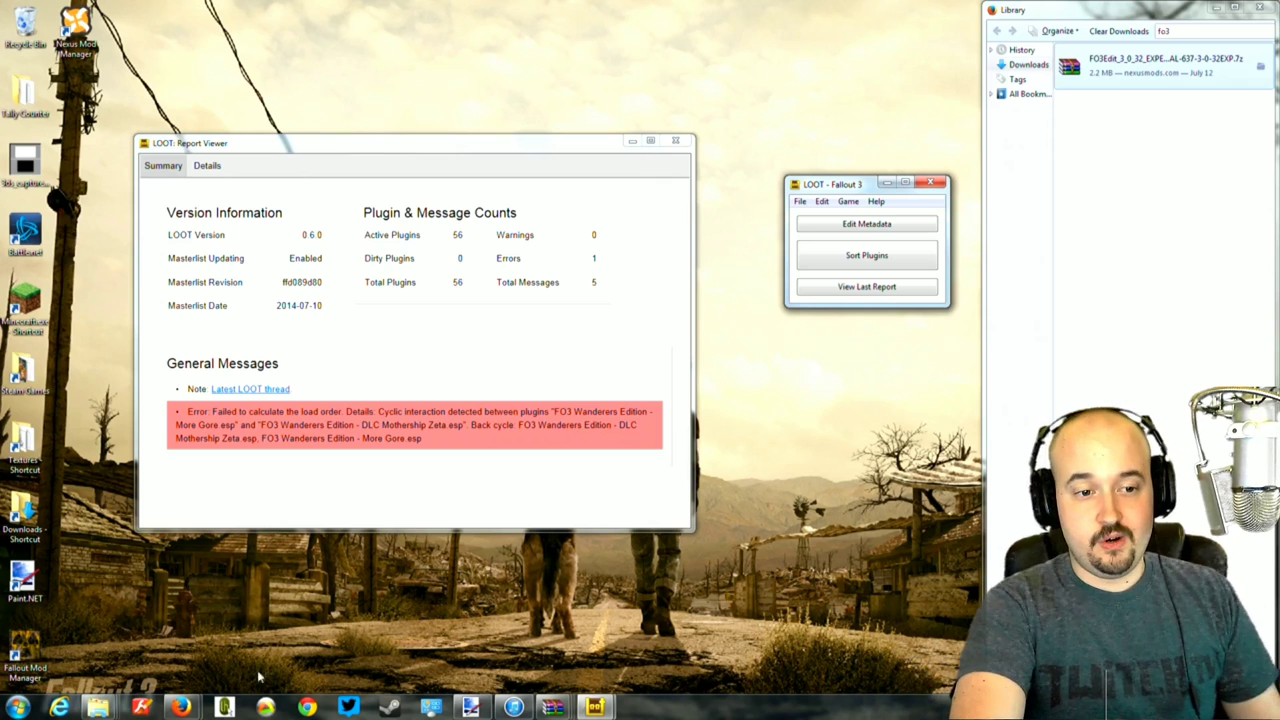
pyautogui.moveTo(115, 708)
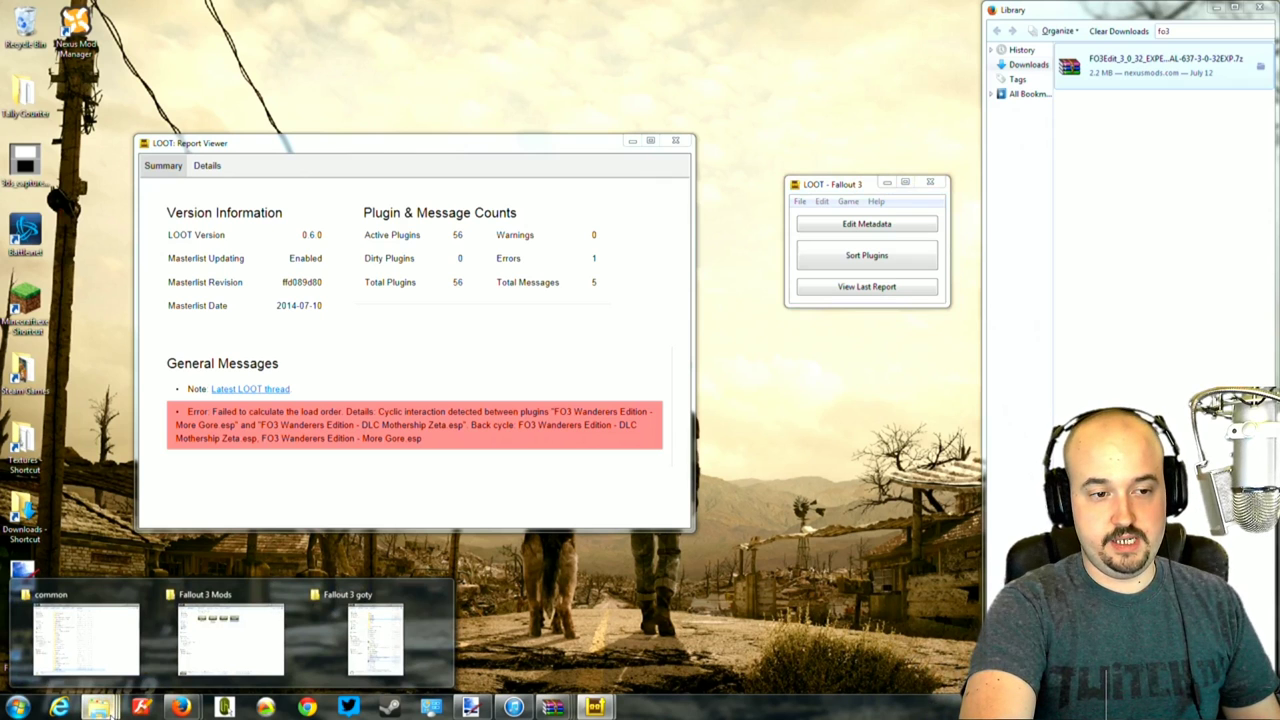
# - Run FO3Edit.exe from the Fallout 3 goty folder, allowing it past the security warning
pyautogui.click(375, 638)
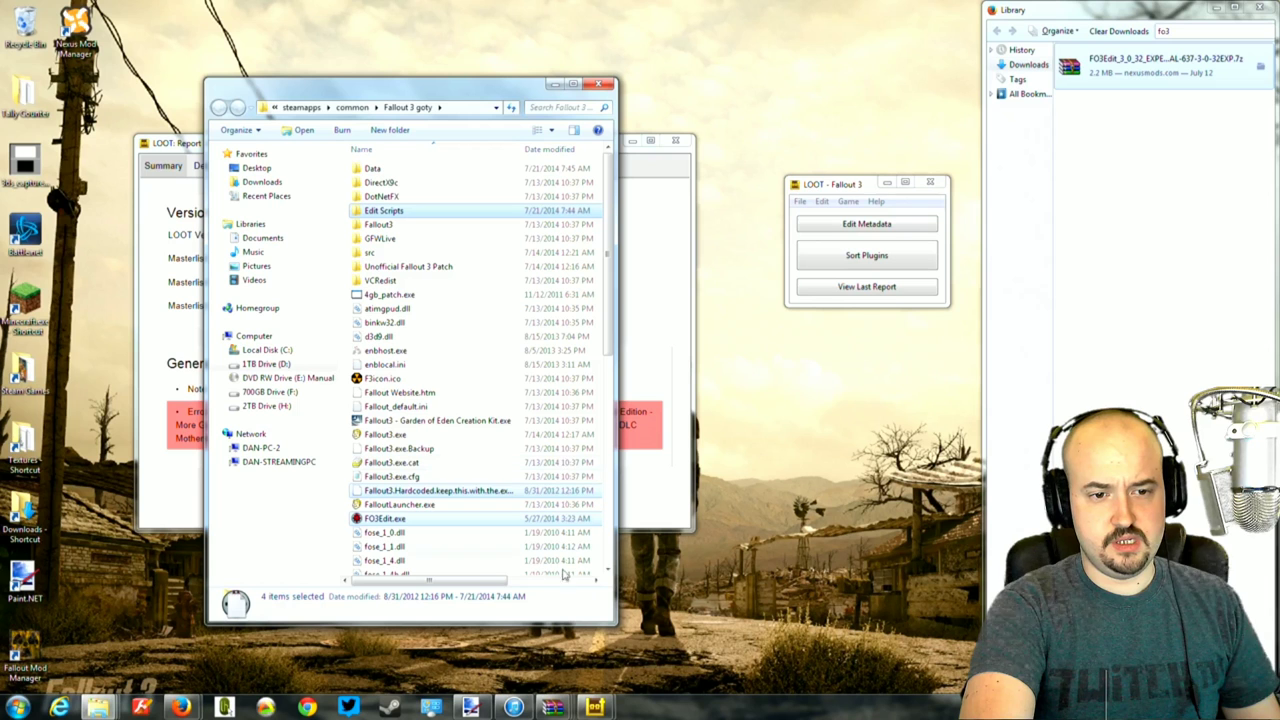
pyautogui.click(514, 707)
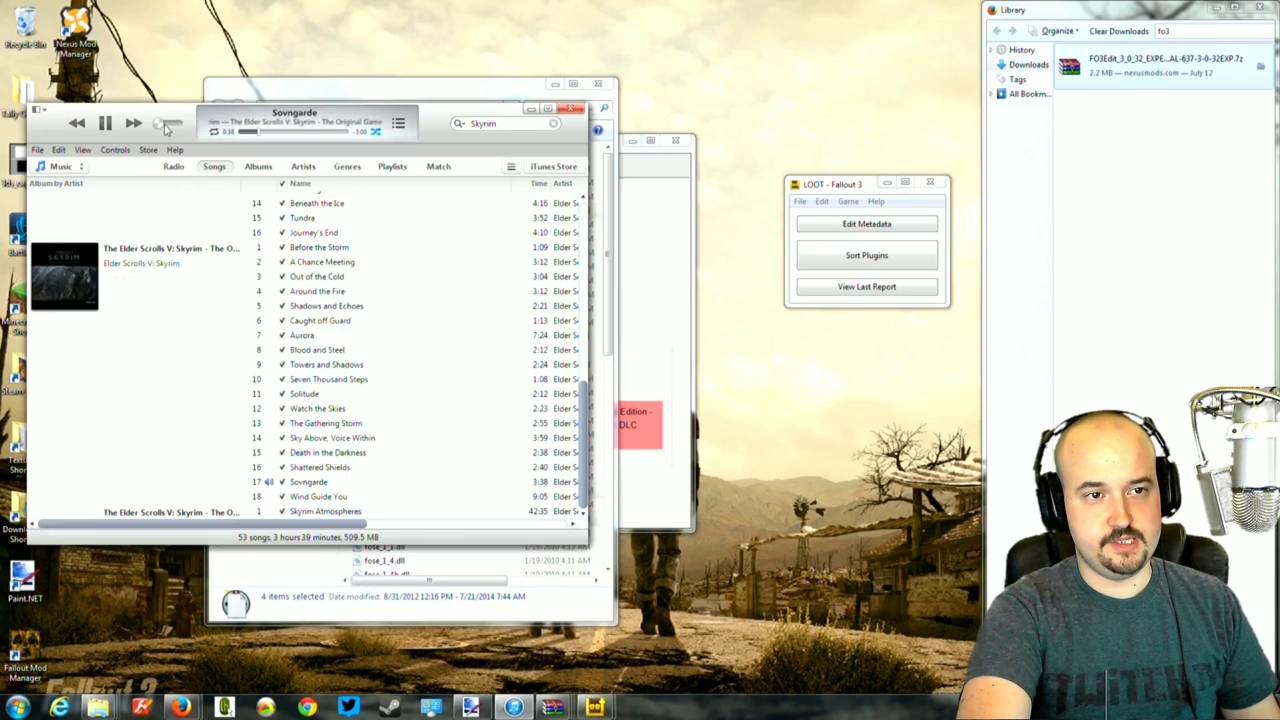
pyautogui.click(531, 108)
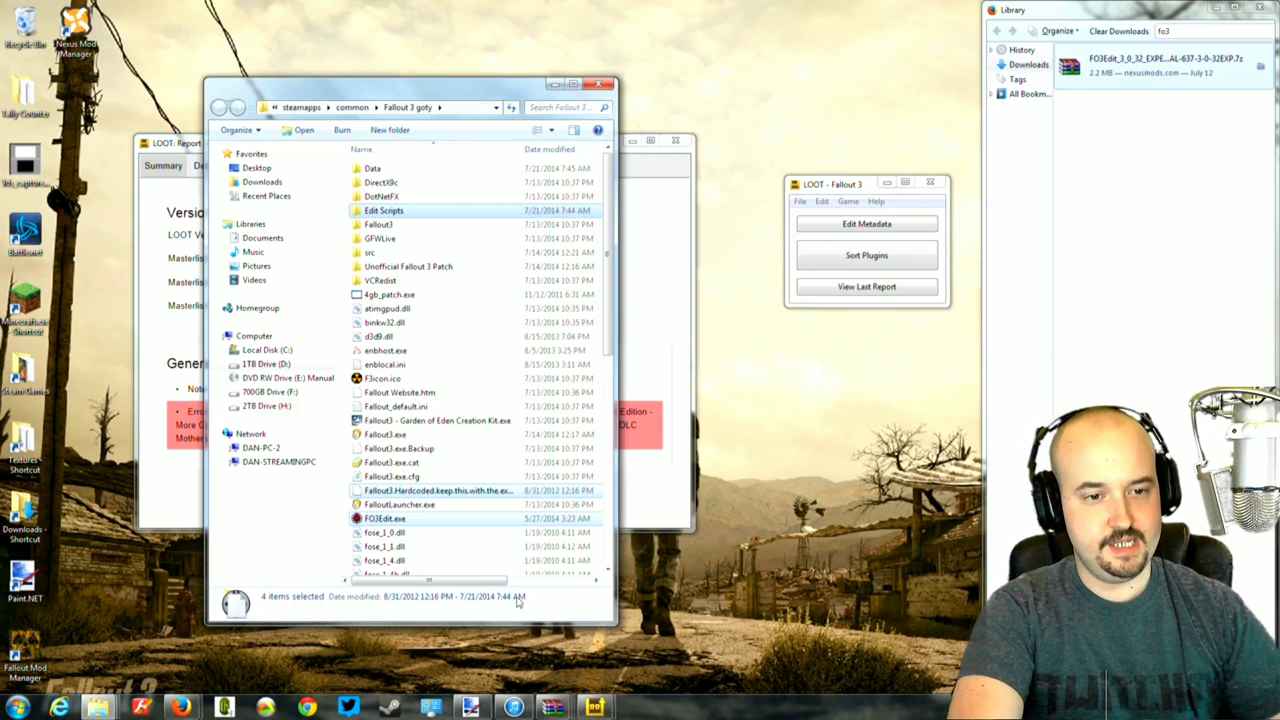
pyautogui.click(392, 522)
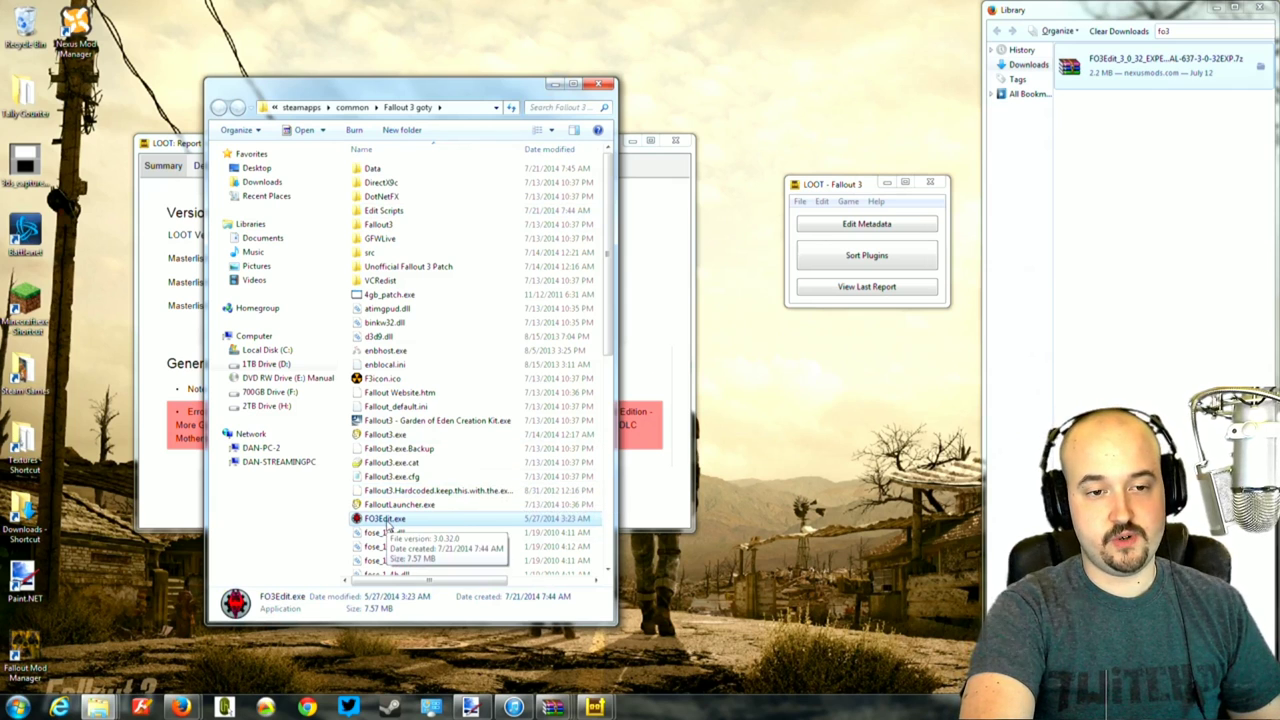
pyautogui.doubleClick(390, 522)
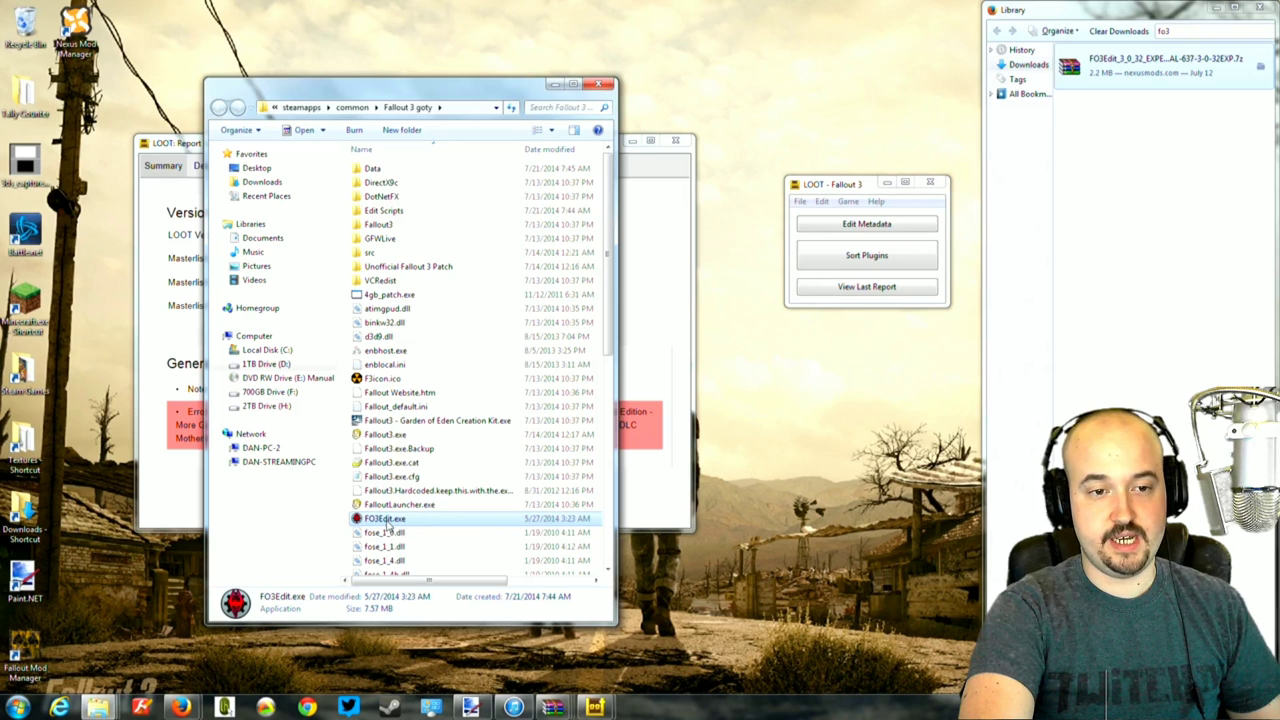
pyautogui.click(677, 366)
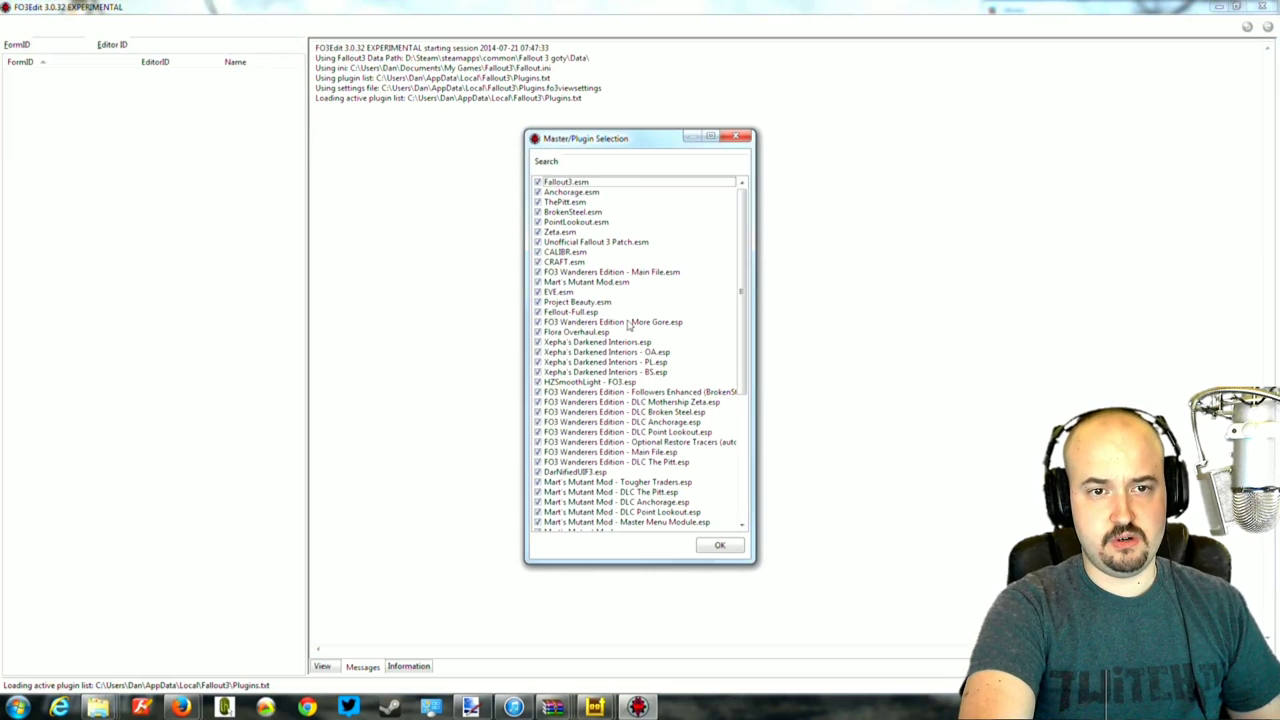
# - Uncheck every plugin in FO3Edit's Master/Plugin Selection list with Select None
pyautogui.rightClick(626, 243)
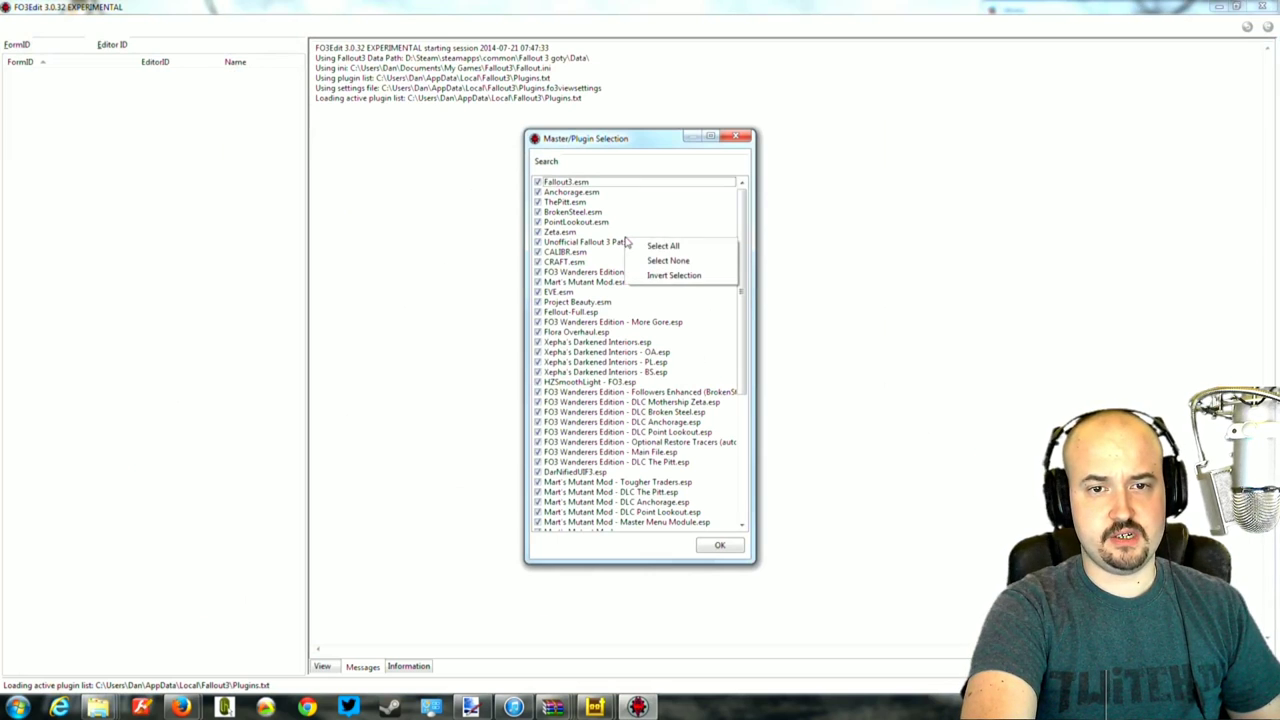
pyautogui.click(666, 261)
pyautogui.moveTo(745, 245); pyautogui.dragTo(748, 390)
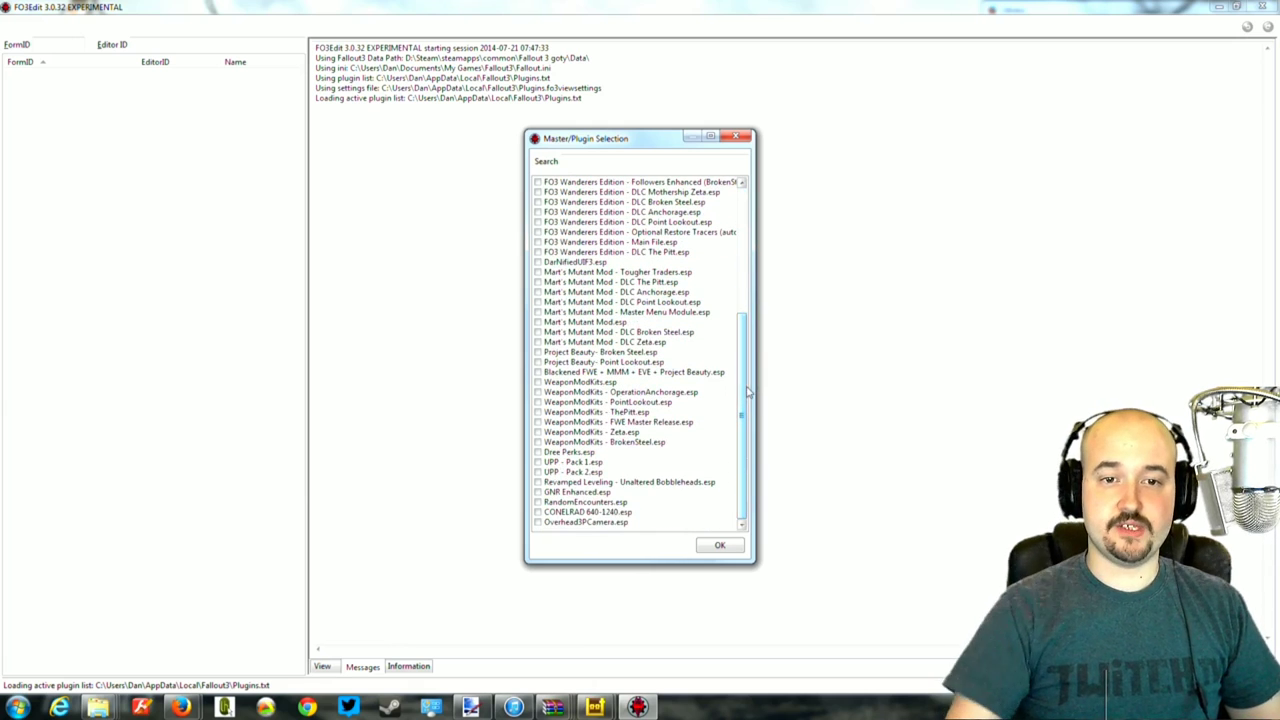
# - In LOOT's report, highlight the More Gore plugin in the cyclic error, then return to FO3Edit
pyautogui.click(597, 706)
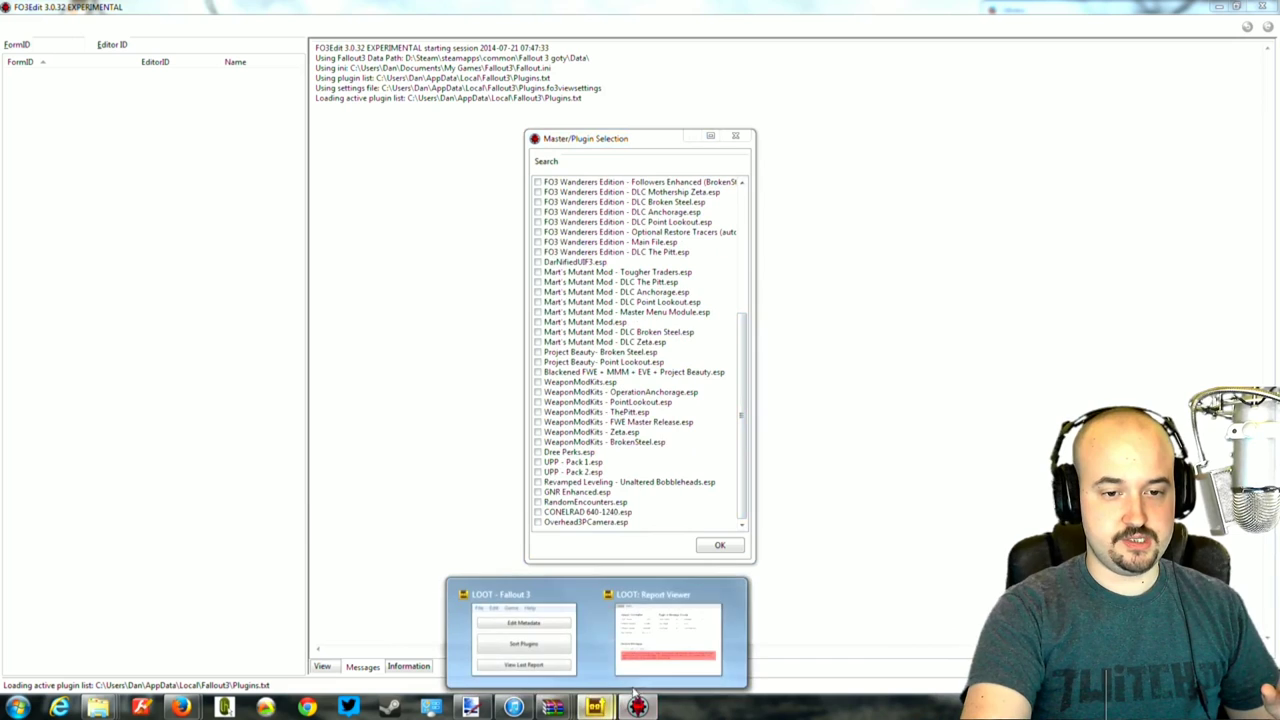
pyautogui.click(662, 650)
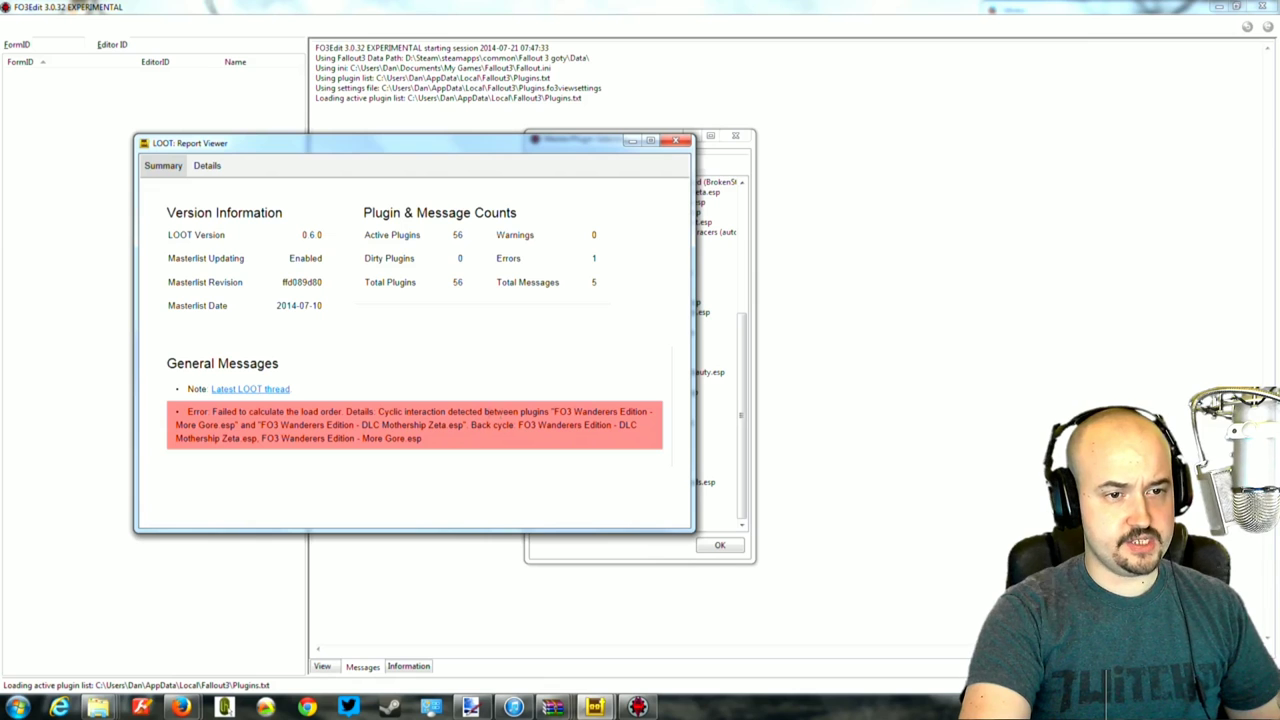
pyautogui.moveTo(428, 444); pyautogui.dragTo(266, 446)
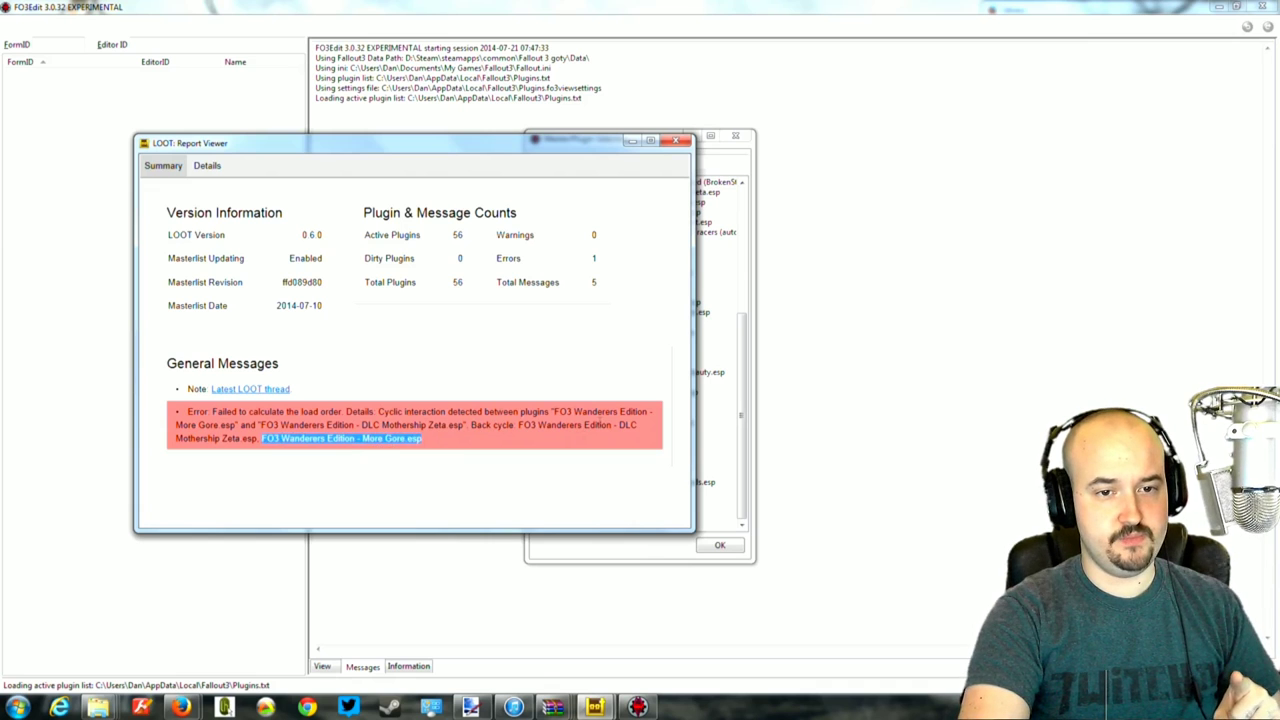
pyautogui.click(380, 452)
pyautogui.moveTo(568, 412); pyautogui.dragTo(233, 426)
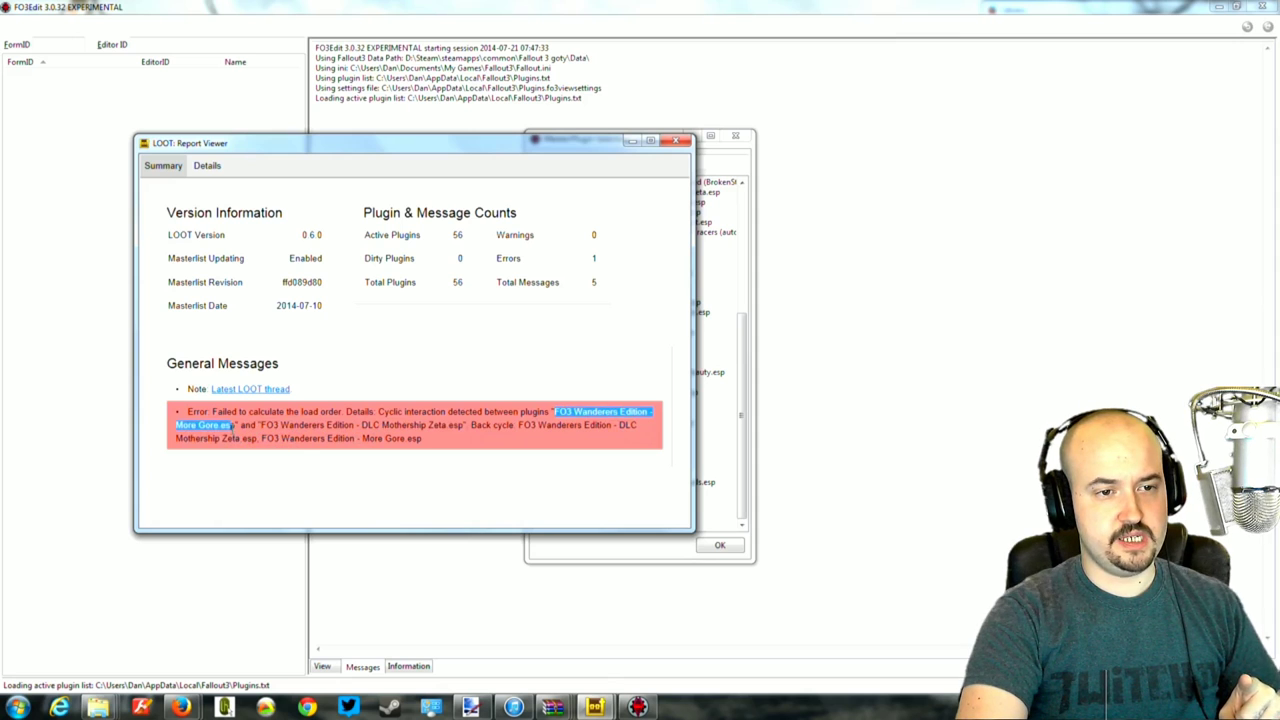
pyautogui.click(630, 140)
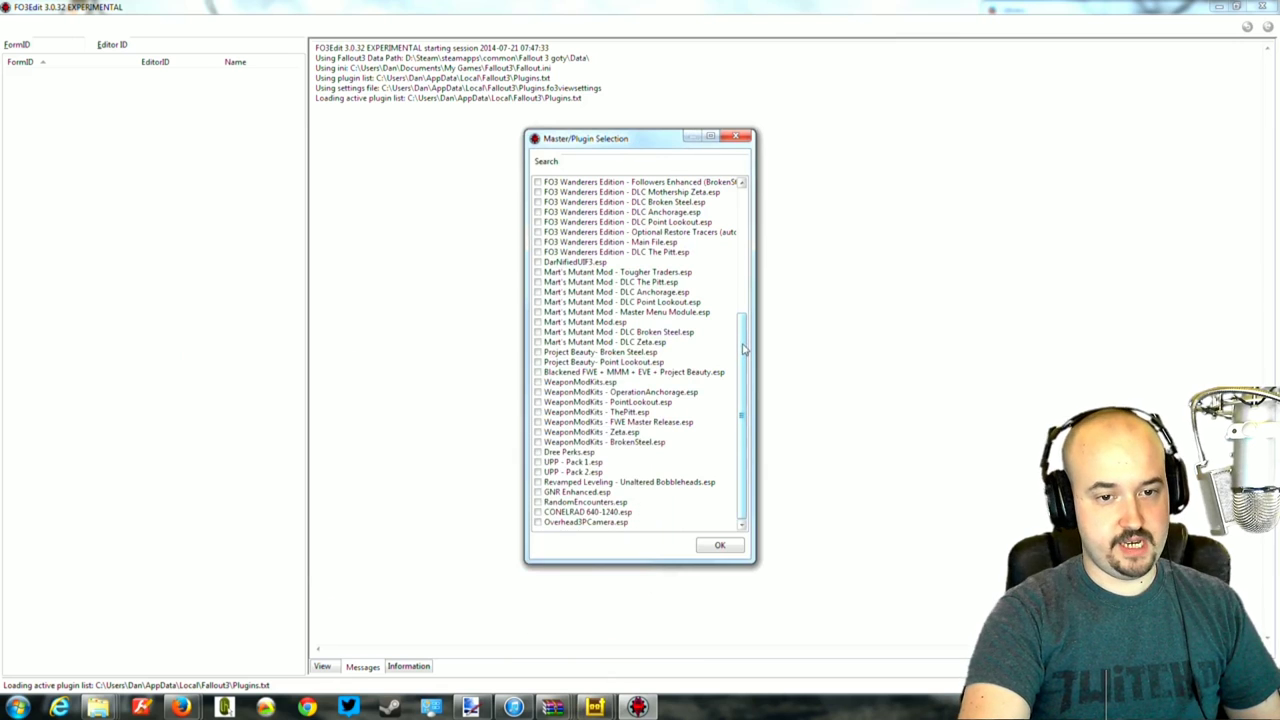